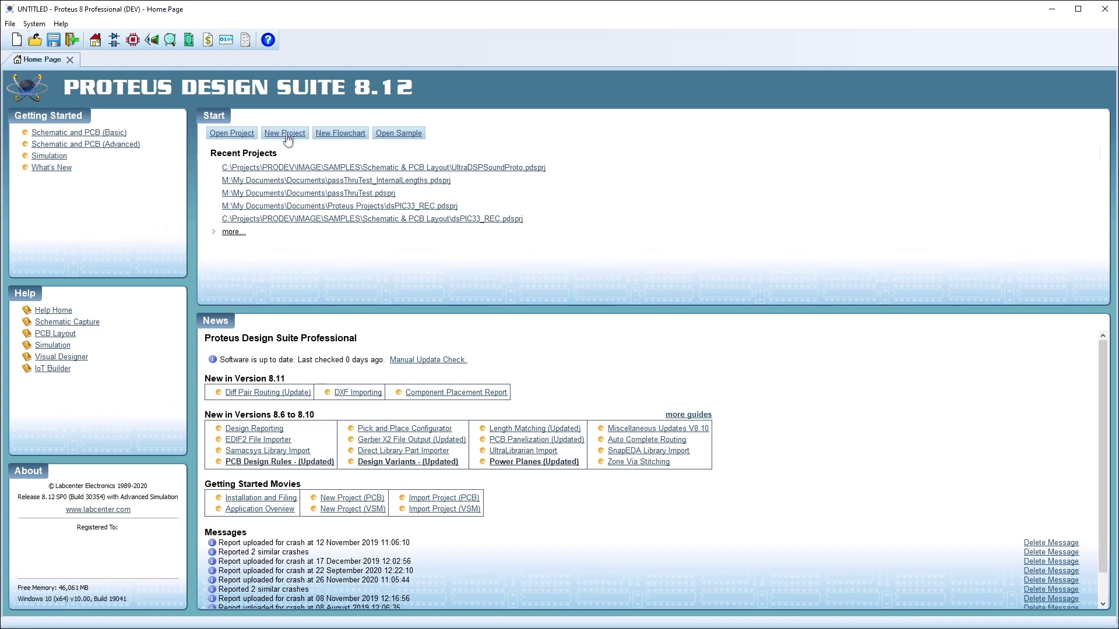
Start a new project named 'Multi Board' and skip past the schematic template choice
{"action": "left_click", "coordinate": [288, 134]}
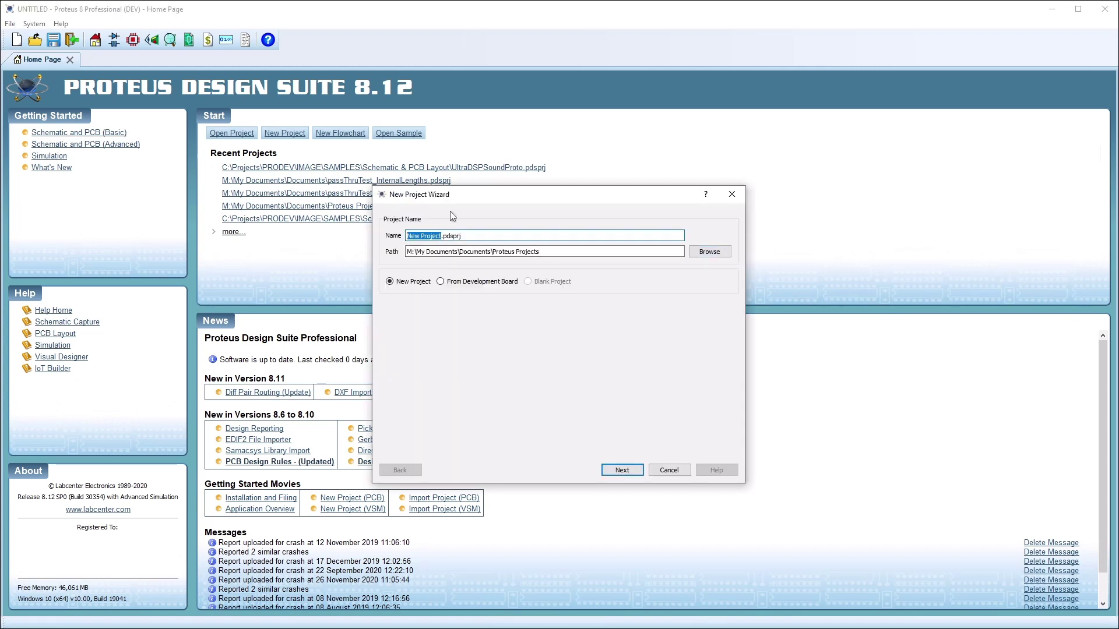
{"action": "type", "text": "Multi Board"}
{"action": "left_click", "coordinate": [620, 470]}
{"action": "left_click", "coordinate": [620, 471]}
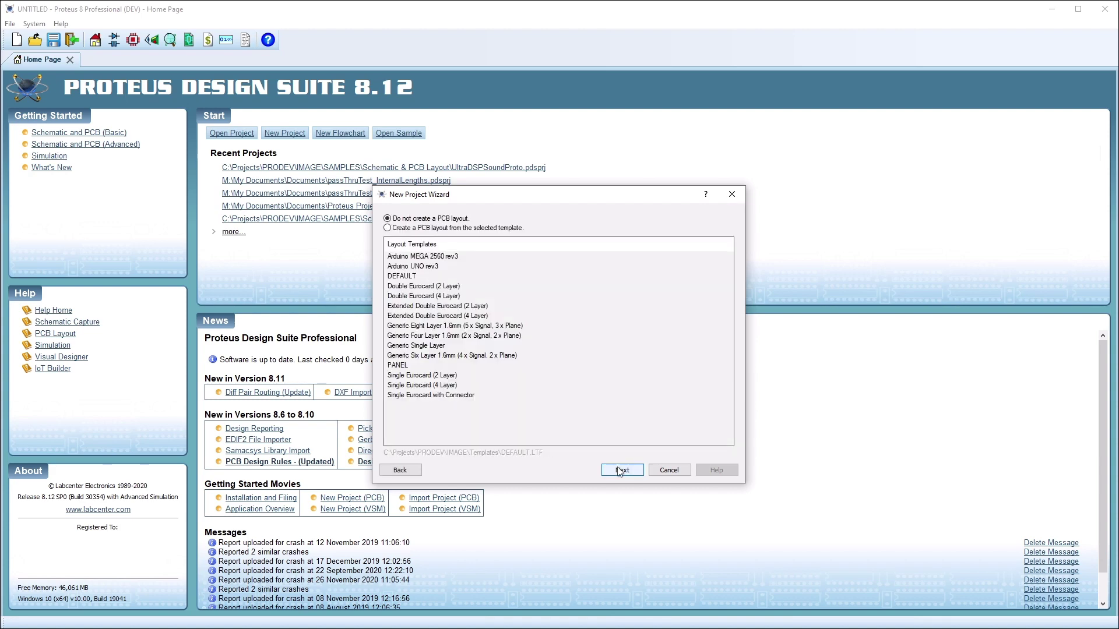
Create its PCB layout from the DEFAULT template, keeping default stackup, drill pairs and firmware
{"action": "left_click", "coordinate": [420, 228]}
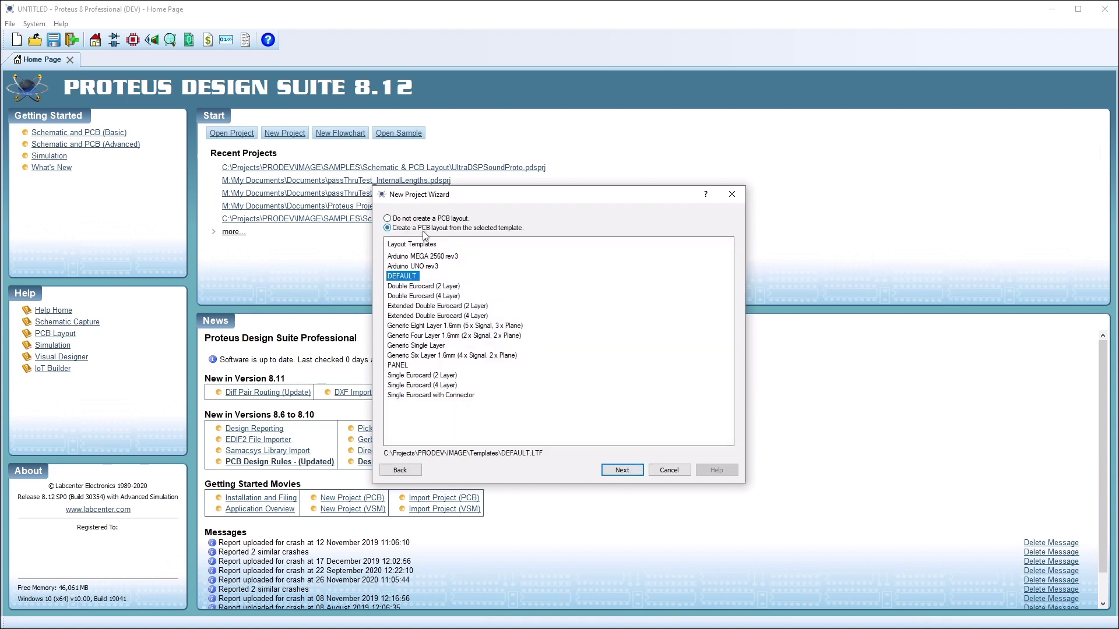
{"action": "left_click", "coordinate": [623, 470]}
{"action": "left_click", "coordinate": [623, 470]}
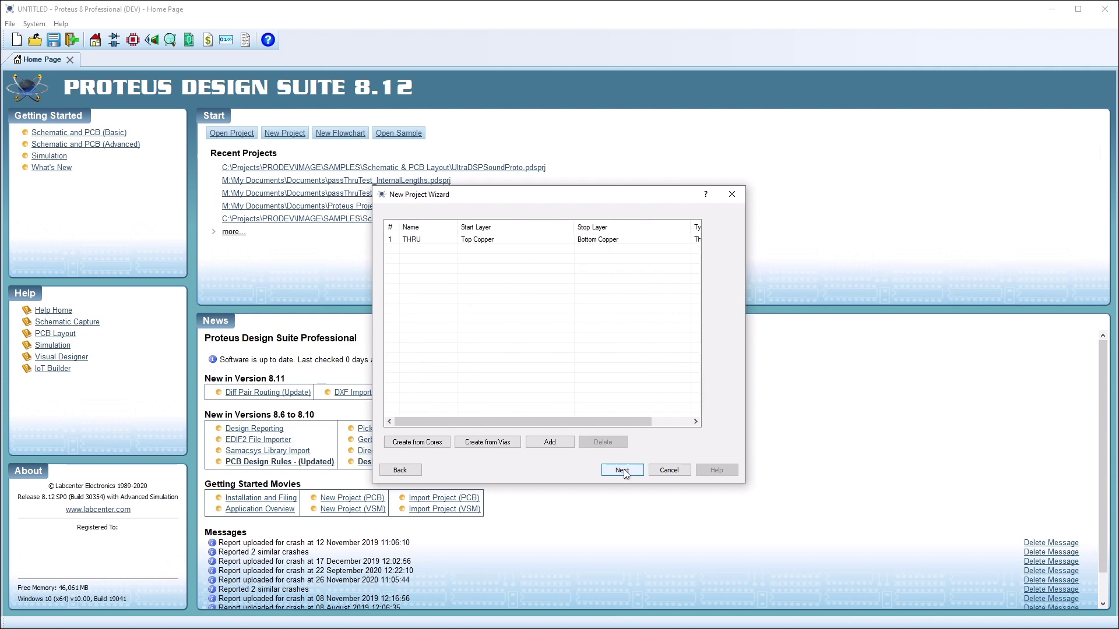
{"action": "left_click", "coordinate": [622, 471]}
{"action": "left_click", "coordinate": [623, 470]}
{"action": "left_click", "coordinate": [622, 470]}
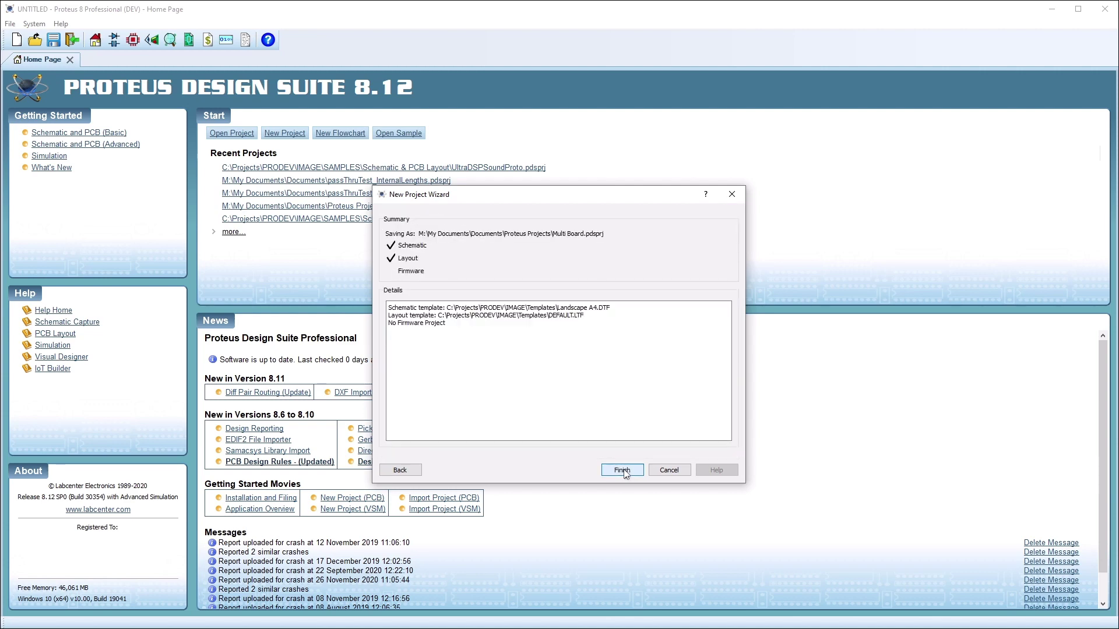
{"action": "left_click", "coordinate": [623, 470]}
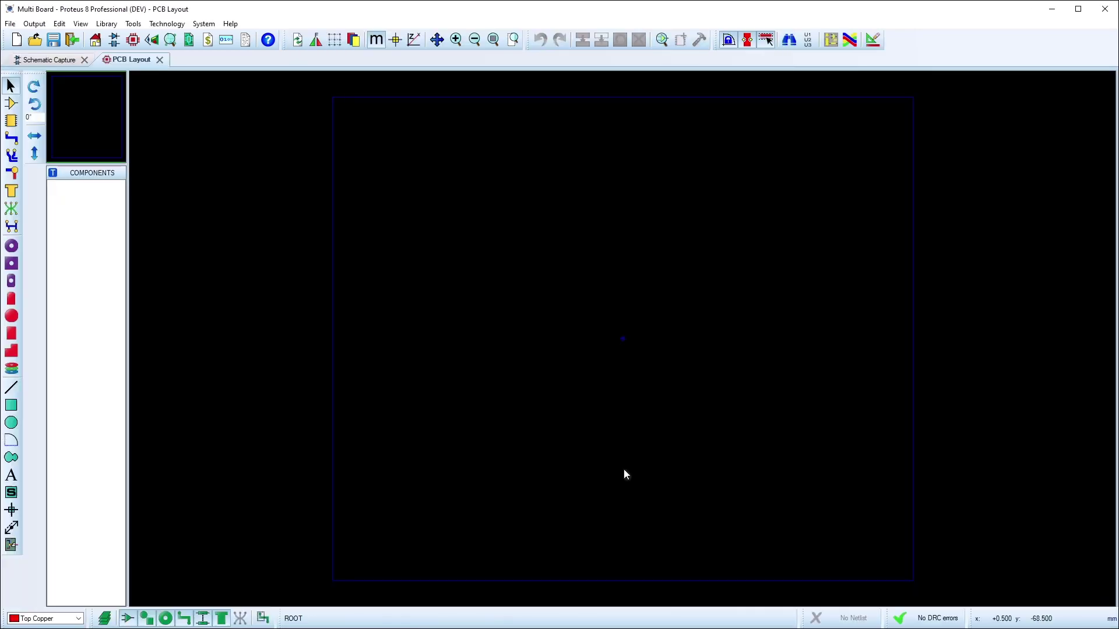
Add a new board to the project using the DEFAULT template
{"action": "left_click", "coordinate": [10, 23]}
{"action": "left_click", "coordinate": [37, 144]}
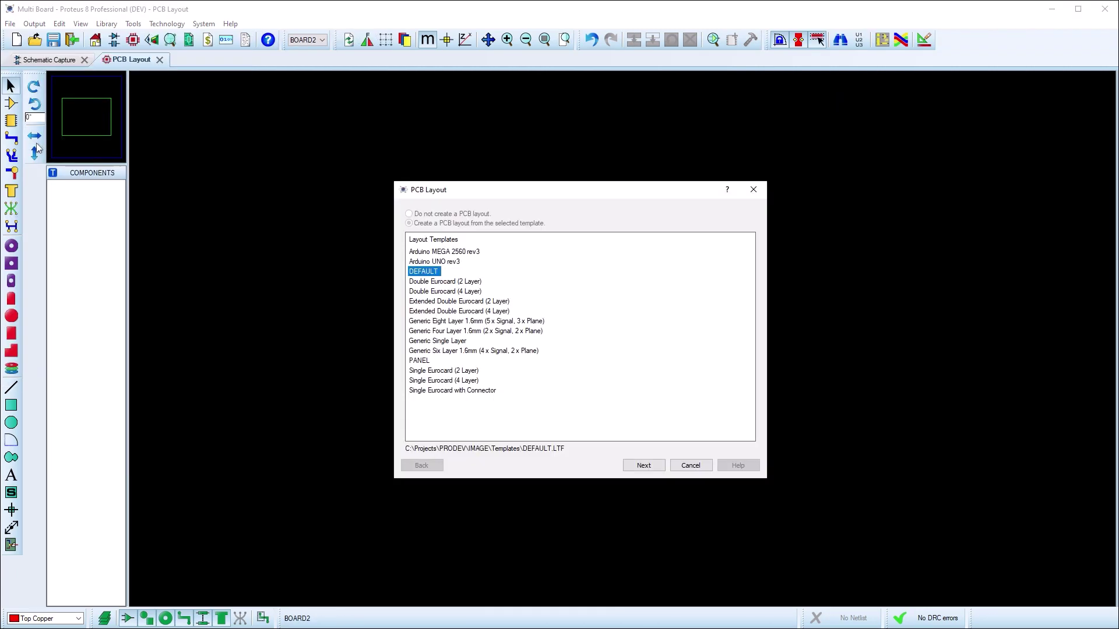
{"action": "left_click", "coordinate": [643, 465]}
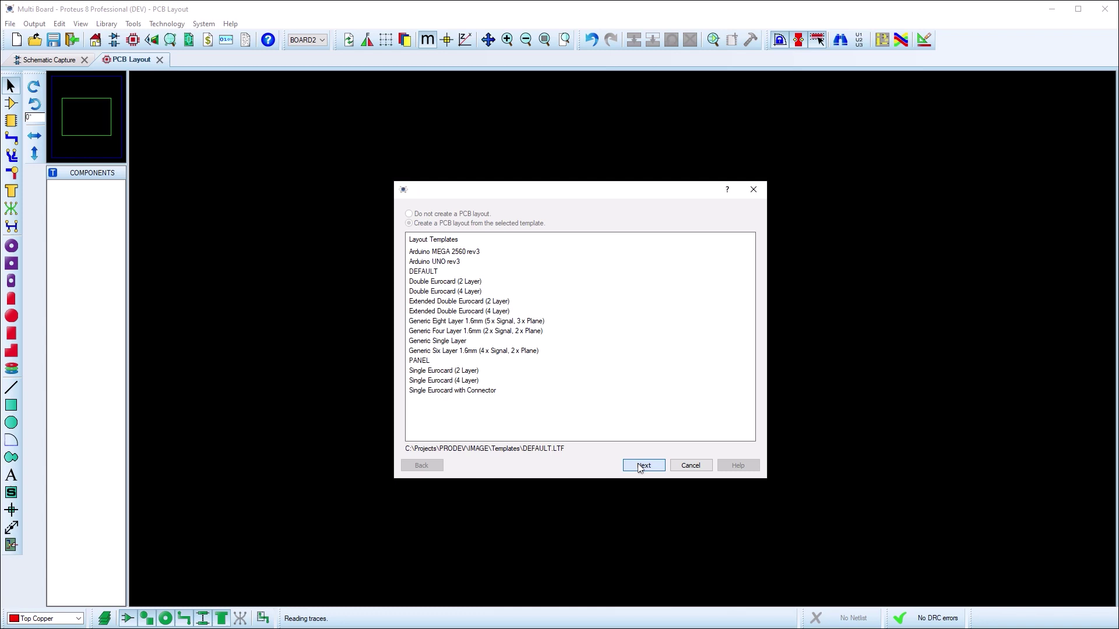
Give the new BOARD2 a four-copper-layer stackup and finish adding it
{"action": "left_click", "coordinate": [443, 438]}
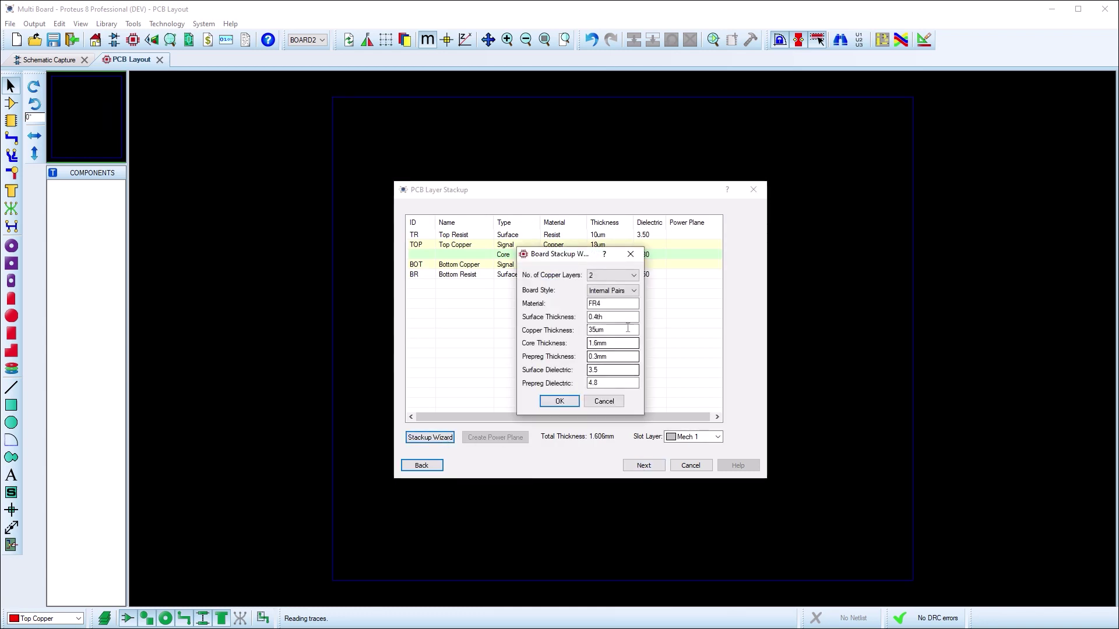
{"action": "left_click", "coordinate": [611, 275]}
{"action": "left_click", "coordinate": [613, 301]}
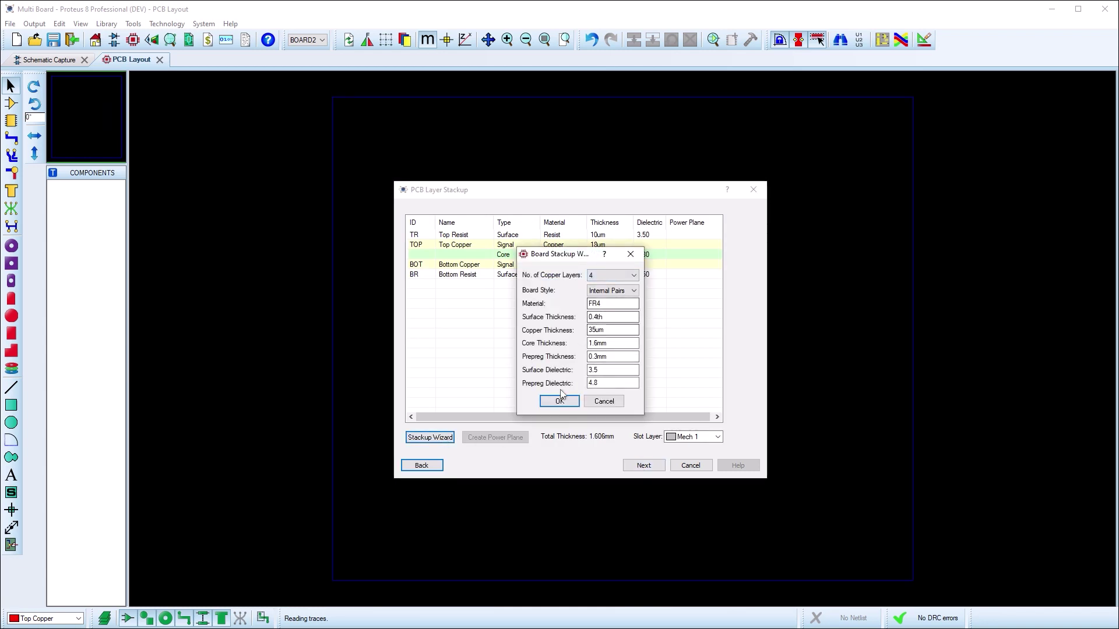
{"action": "left_click", "coordinate": [563, 404]}
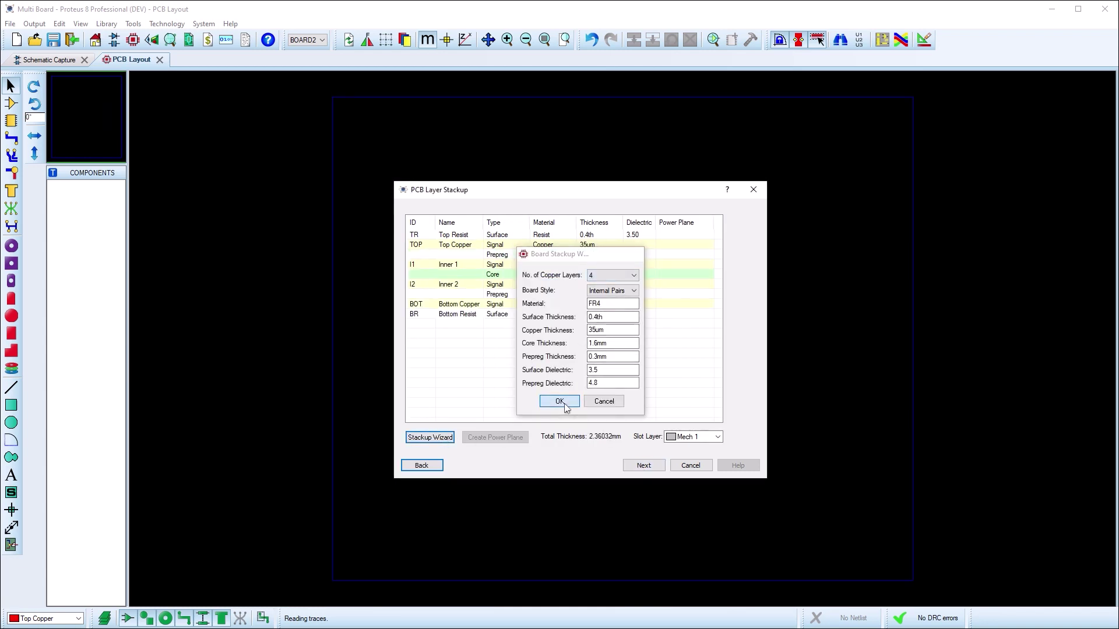
{"action": "left_click", "coordinate": [642, 467]}
{"action": "left_click", "coordinate": [641, 467]}
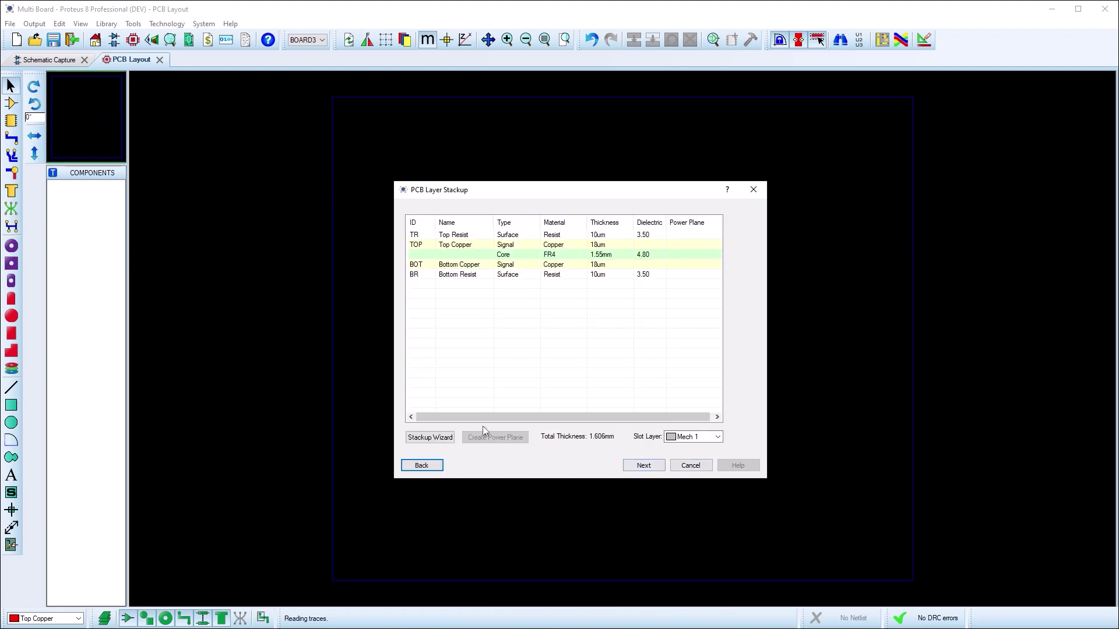
Set BOARD3's layer stackup to four copper layers
{"action": "left_click", "coordinate": [430, 437]}
{"action": "left_click", "coordinate": [617, 275]}
{"action": "left_click", "coordinate": [622, 301]}
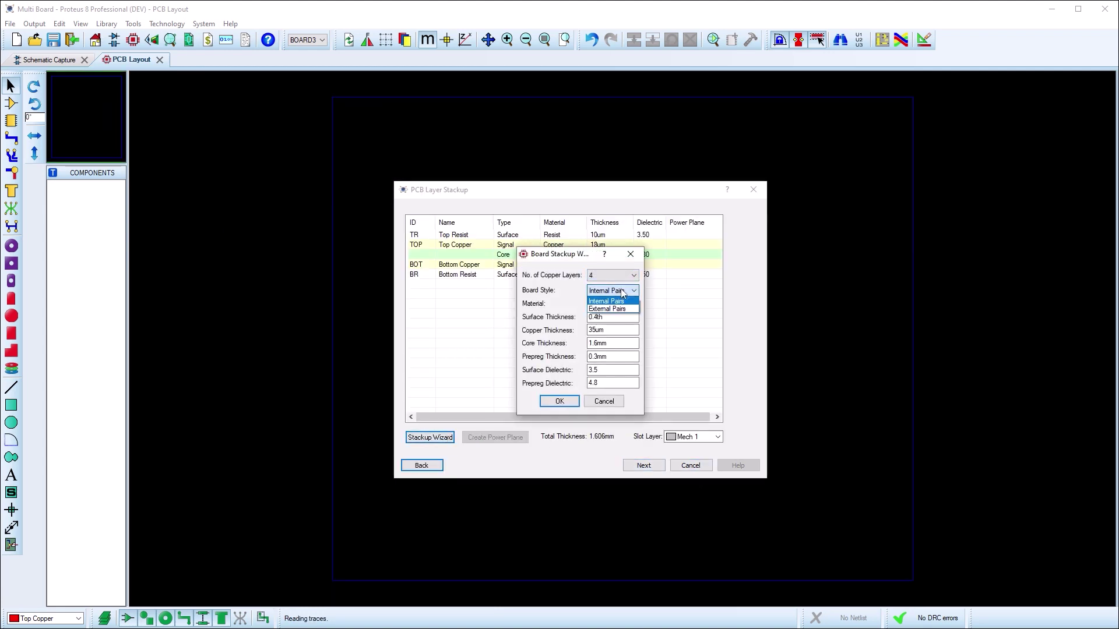
{"action": "left_click", "coordinate": [560, 401]}
Create TOP-I1 and I2-BOT drill pairs from the cores, finish BOARD3, and show BOARD1
{"action": "left_click", "coordinate": [644, 465]}
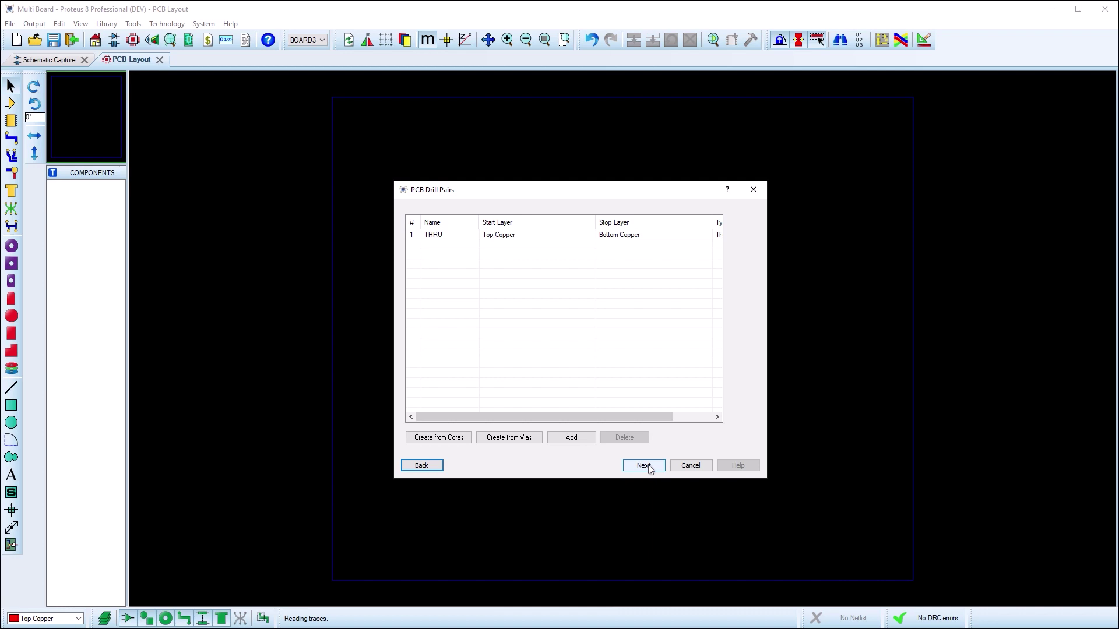
{"action": "left_click", "coordinate": [645, 465]}
{"action": "left_click", "coordinate": [421, 465]}
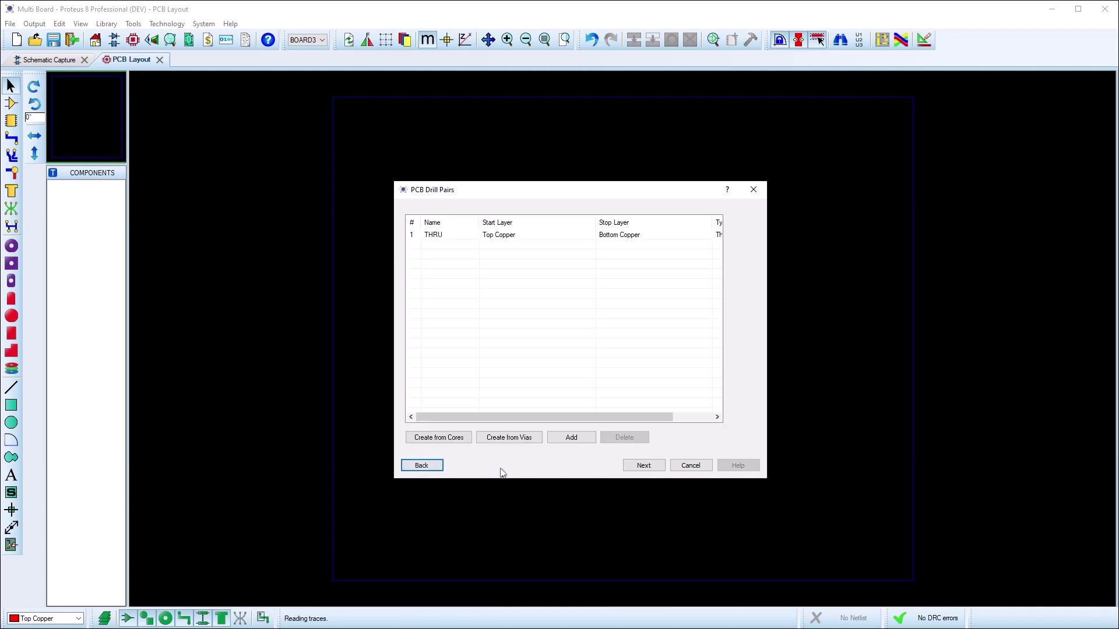
{"action": "left_click", "coordinate": [448, 437]}
{"action": "left_click", "coordinate": [644, 465]}
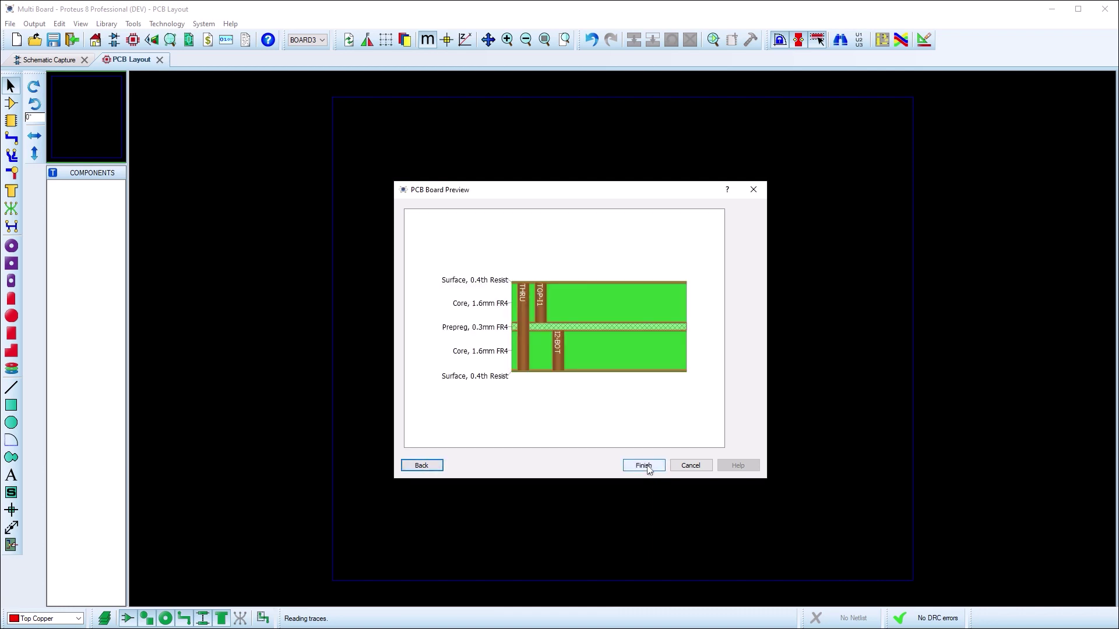
{"action": "left_click", "coordinate": [644, 465]}
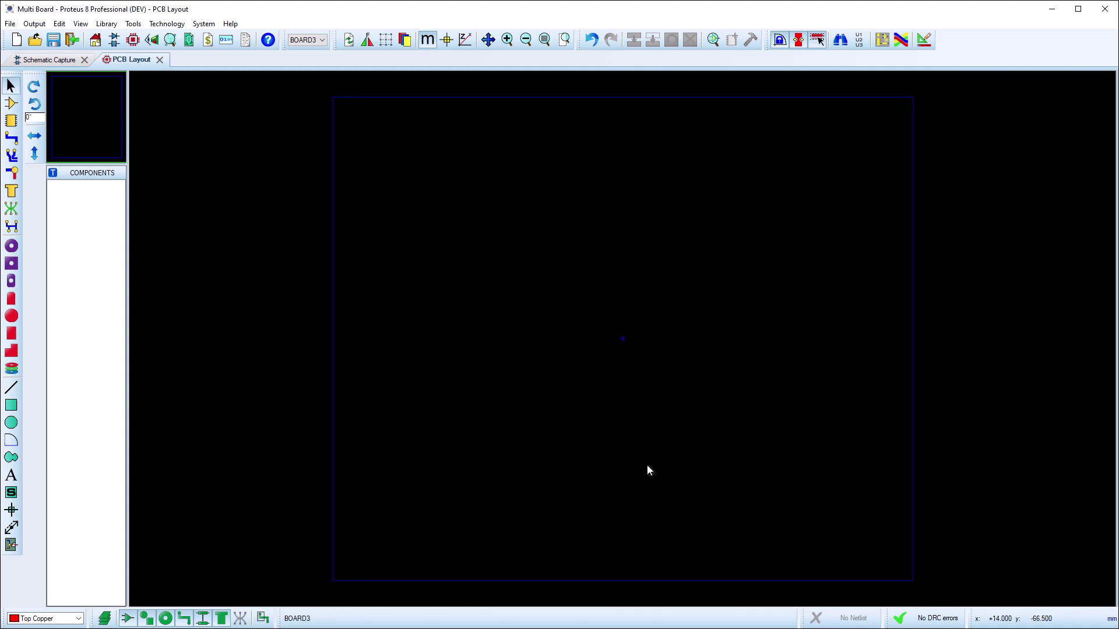
{"action": "left_click", "coordinate": [322, 41]}
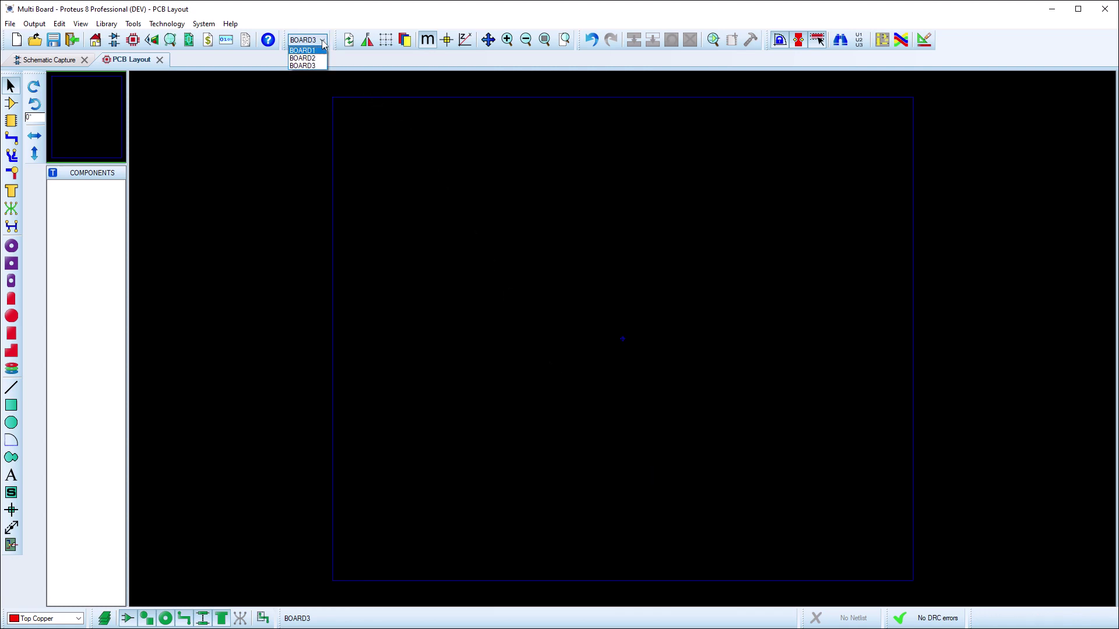
{"action": "left_click", "coordinate": [321, 49]}
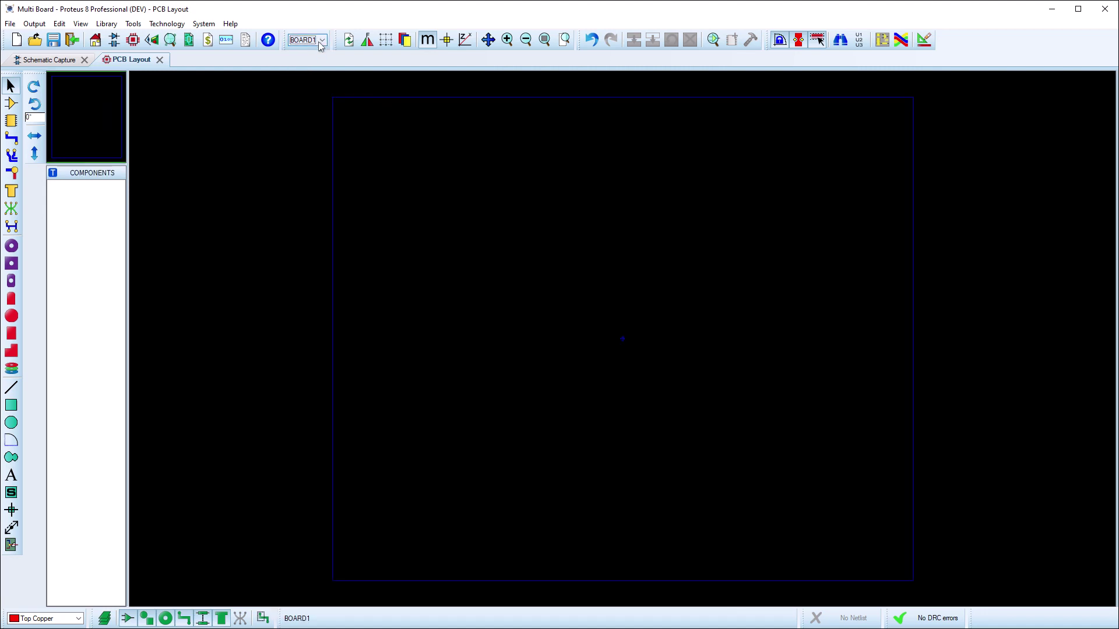
In the Design Explorer, rename BOARD1 to 'Main Board'
{"action": "left_click", "coordinate": [191, 41]}
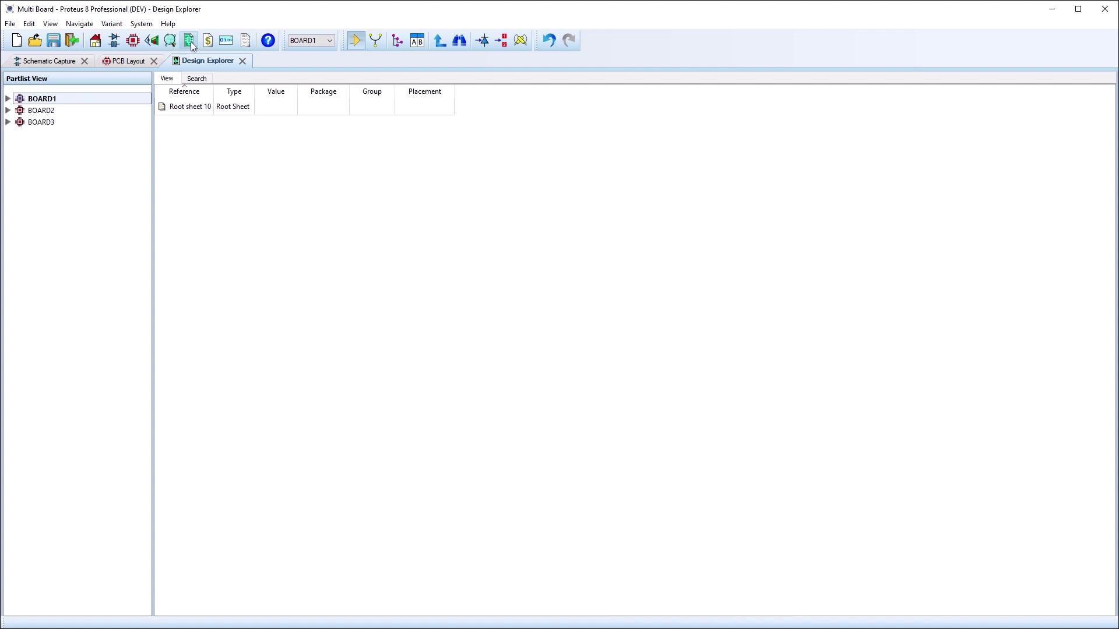
{"action": "right_click", "coordinate": [42, 99]}
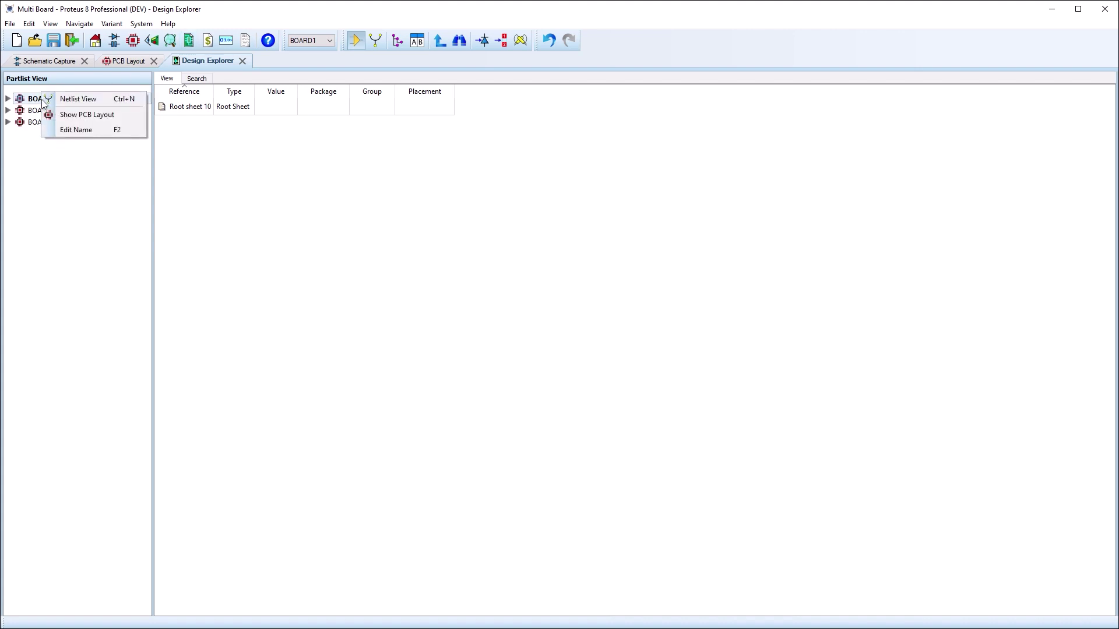
{"action": "left_click", "coordinate": [64, 130]}
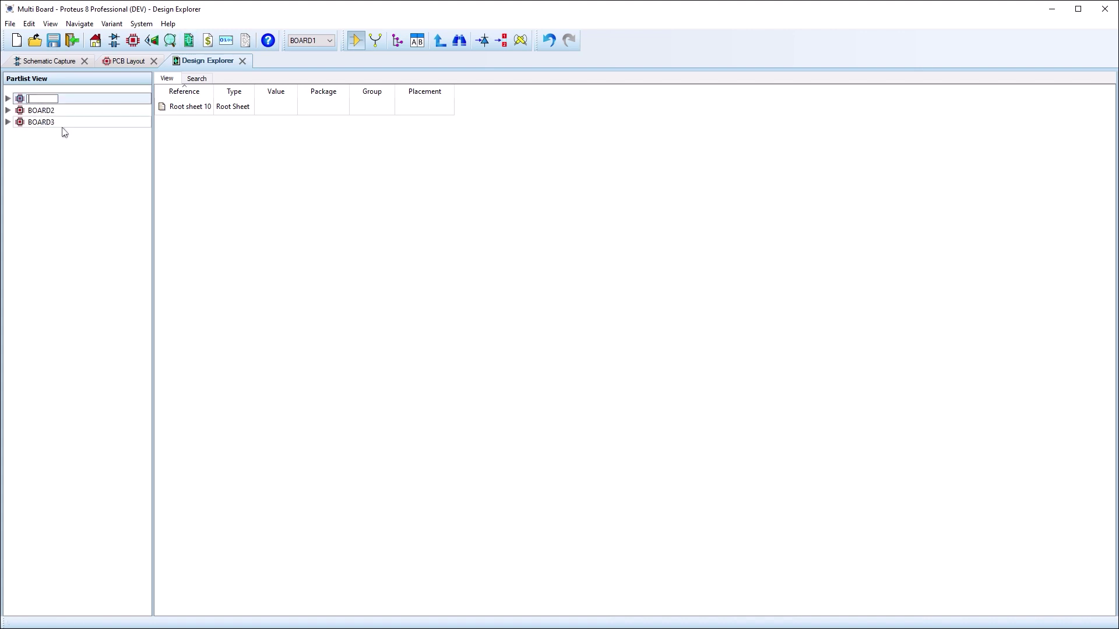
{"action": "type", "text": "Main Board"}
{"action": "key", "text": "Return"}
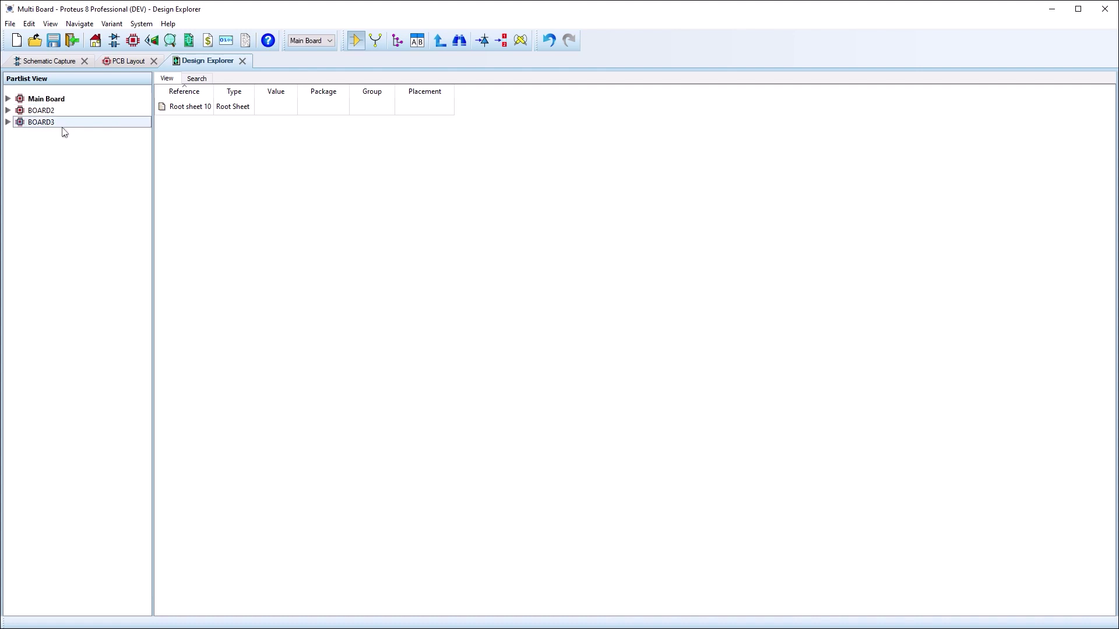
Rename BOARD2 to 'Control' and BOARD3 to 'Memory'
{"action": "left_click", "coordinate": [62, 113]}
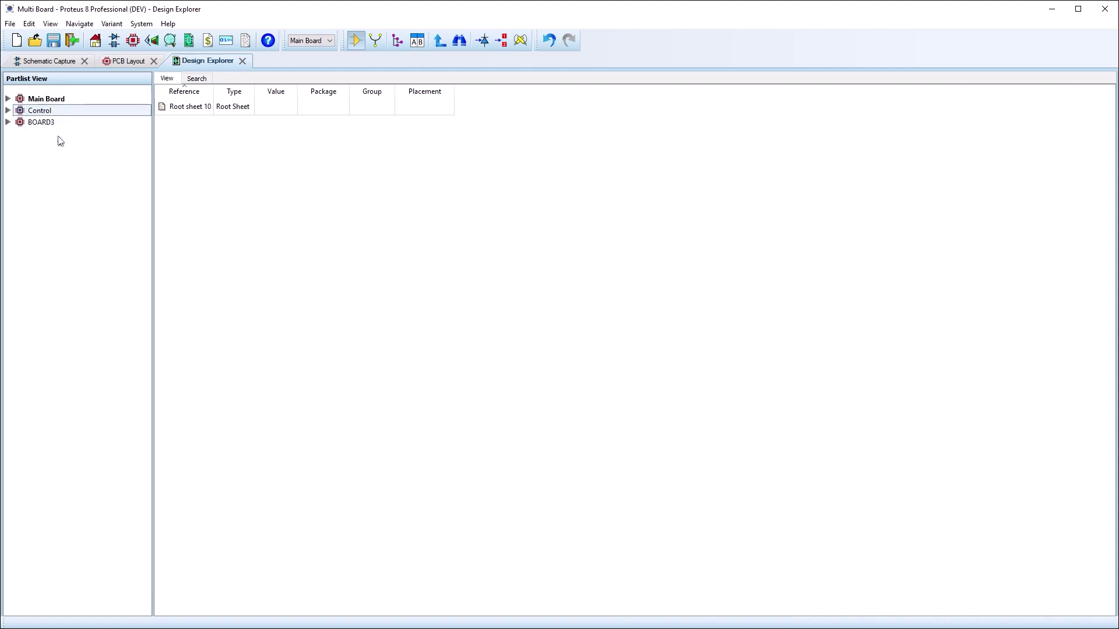
{"action": "left_click", "coordinate": [54, 124]}
{"action": "left_click", "coordinate": [54, 125]}
{"action": "type", "text": "Memory"}
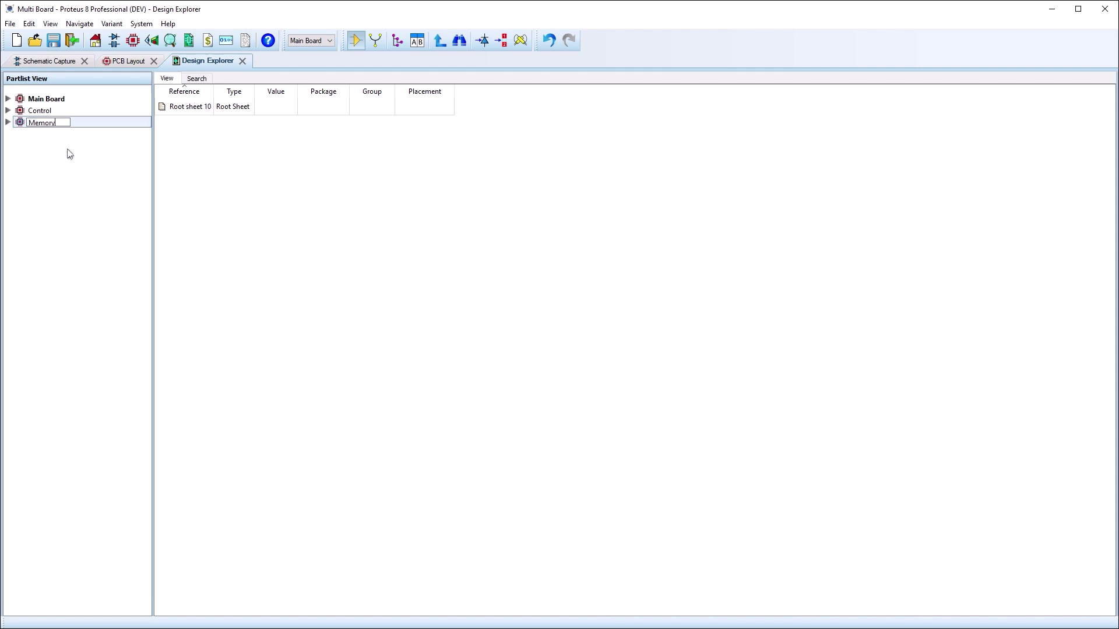
{"action": "key", "text": "Return"}
Name the Main Board and Control sheets 'Main_Sch 1' and 'Control_Sch 1'
{"action": "left_click", "coordinate": [8, 99]}
{"action": "left_click", "coordinate": [49, 111]}
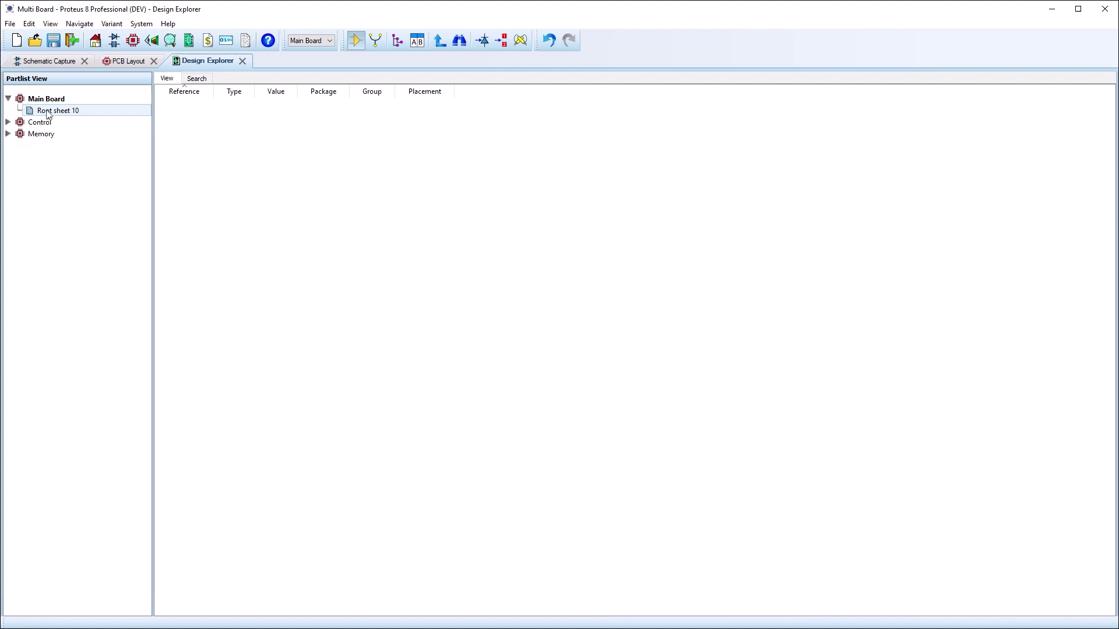
{"action": "left_click", "coordinate": [49, 114]}
{"action": "key", "text": "Return"}
{"action": "left_click", "coordinate": [7, 122]}
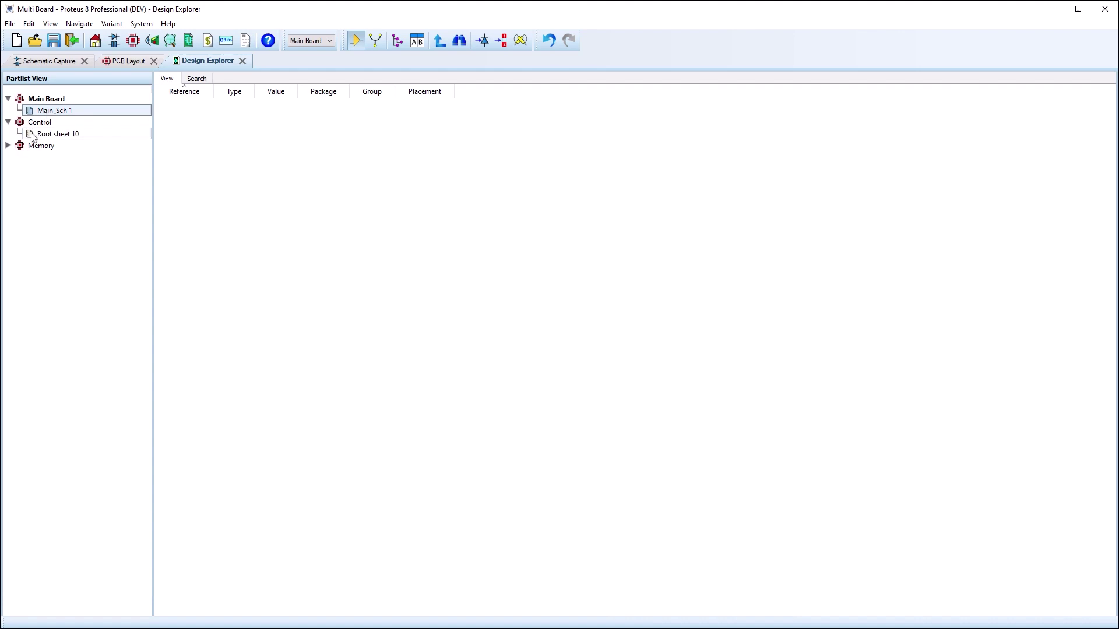
{"action": "left_click", "coordinate": [36, 134]}
{"action": "left_click", "coordinate": [36, 134]}
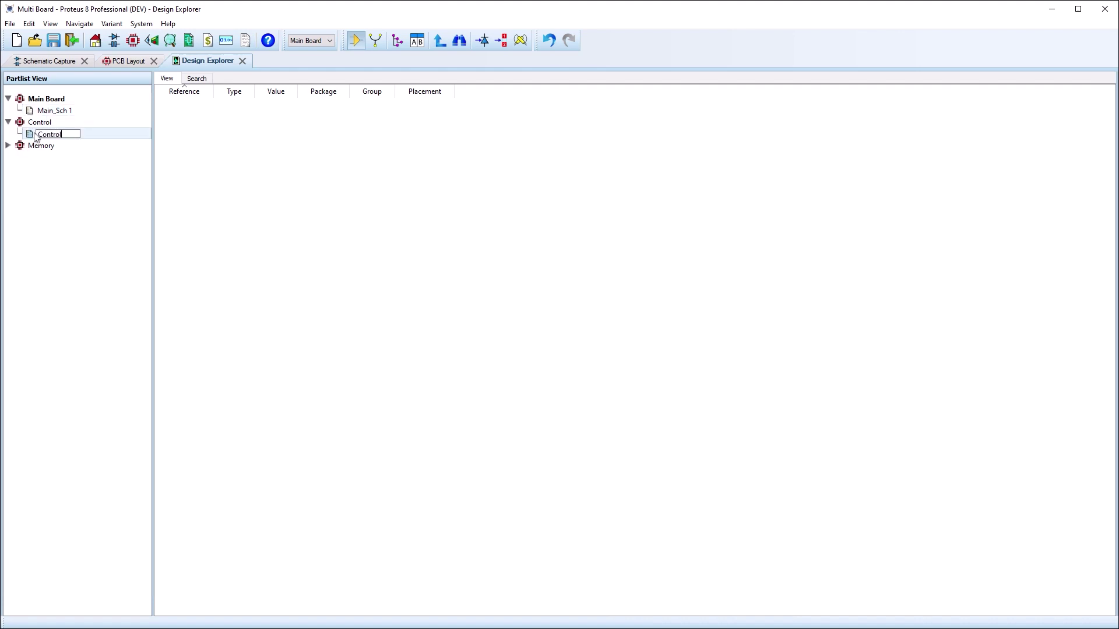
{"action": "type", "text": "Control_Sch 1"}
{"action": "key", "text": "Return"}
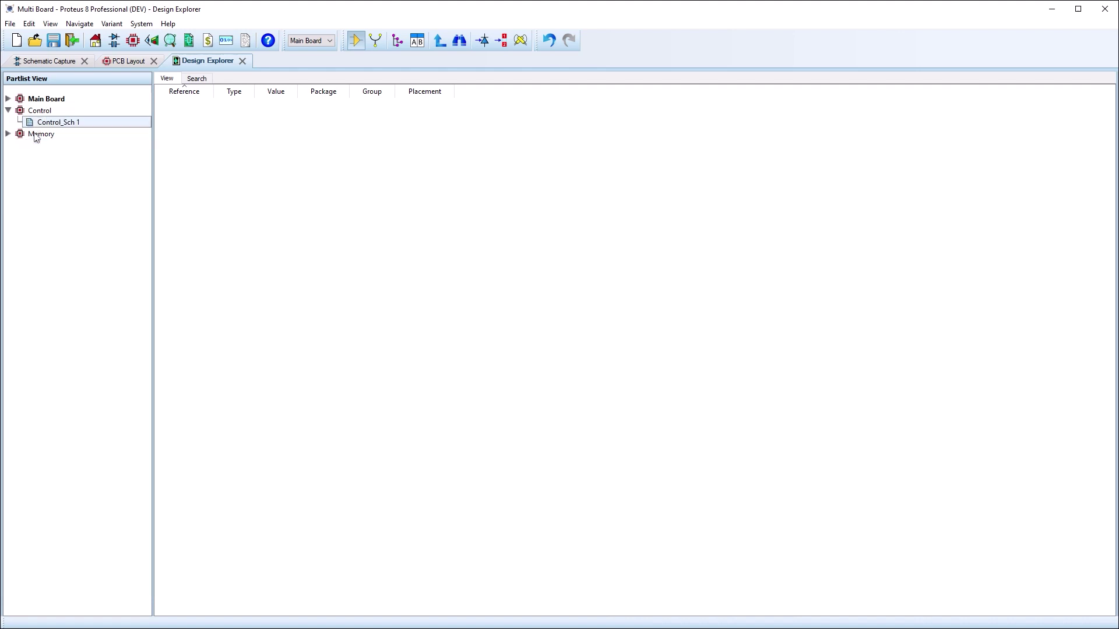
Rename the Memory board's sheet to 'Memory_Sch 1' and display it in the schematic
{"action": "left_click", "coordinate": [7, 133]}
{"action": "left_click", "coordinate": [39, 145]}
{"action": "left_click", "coordinate": [39, 146]}
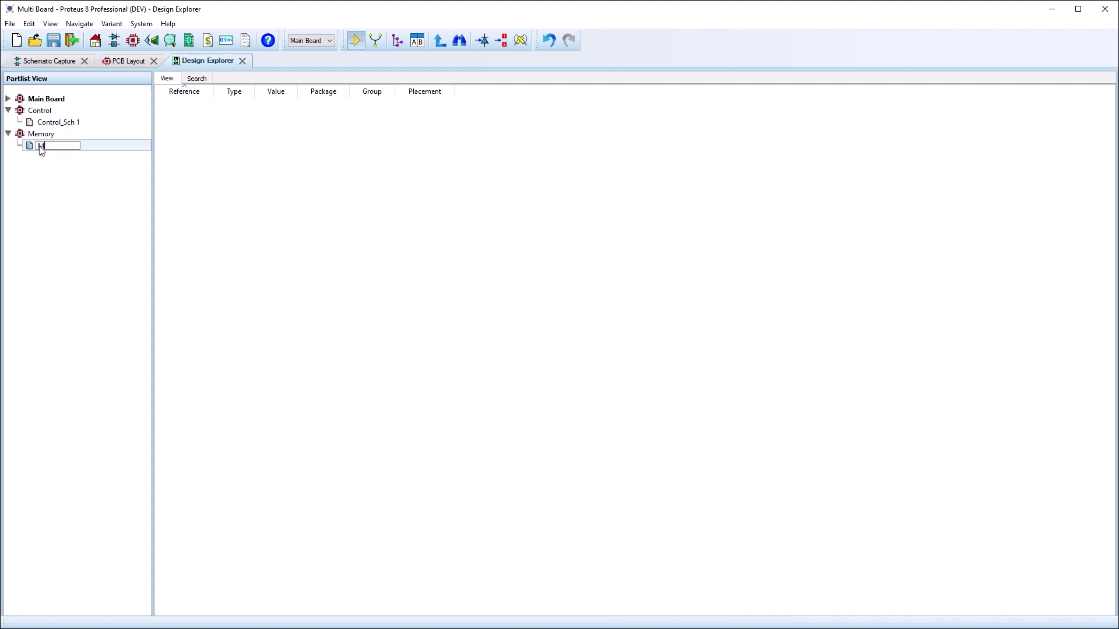
{"action": "type", "text": "Memory_Sch 1"}
{"action": "key", "text": "Return"}
{"action": "right_click", "coordinate": [48, 135]}
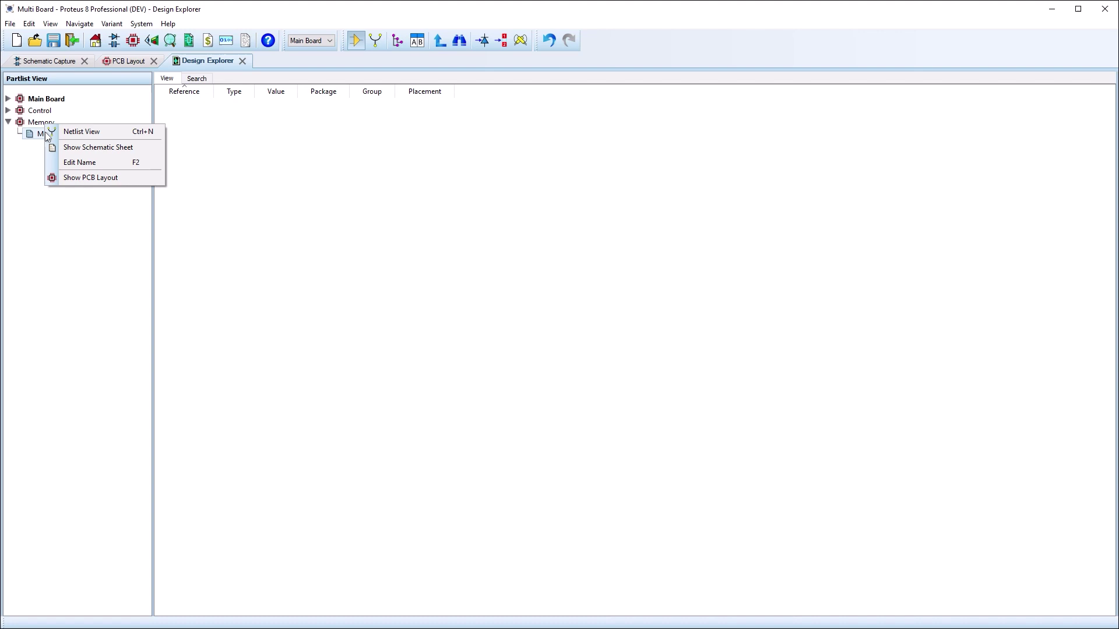
{"action": "left_click", "coordinate": [88, 147]}
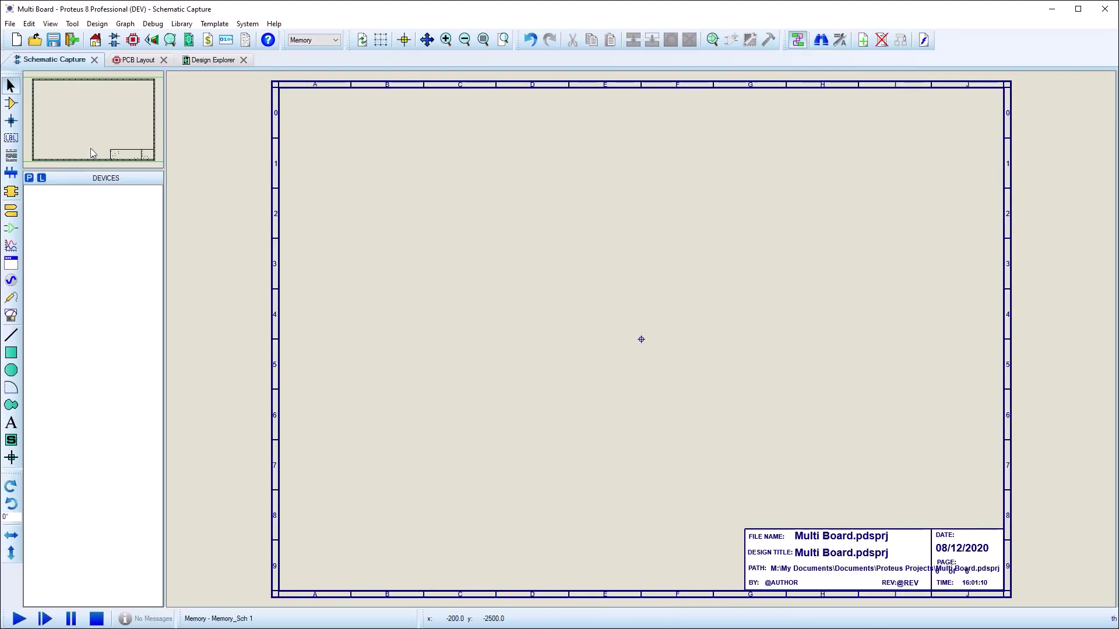
Make Control the active board and go to its master sheet via Design > Template
{"action": "left_click", "coordinate": [335, 41]}
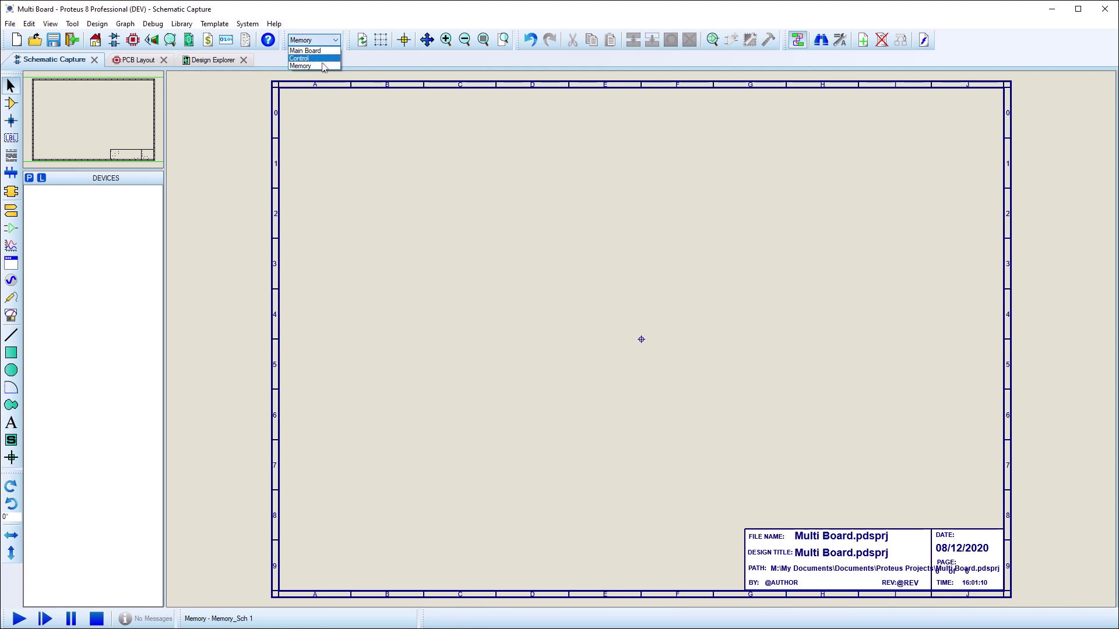
{"action": "left_click", "coordinate": [322, 61]}
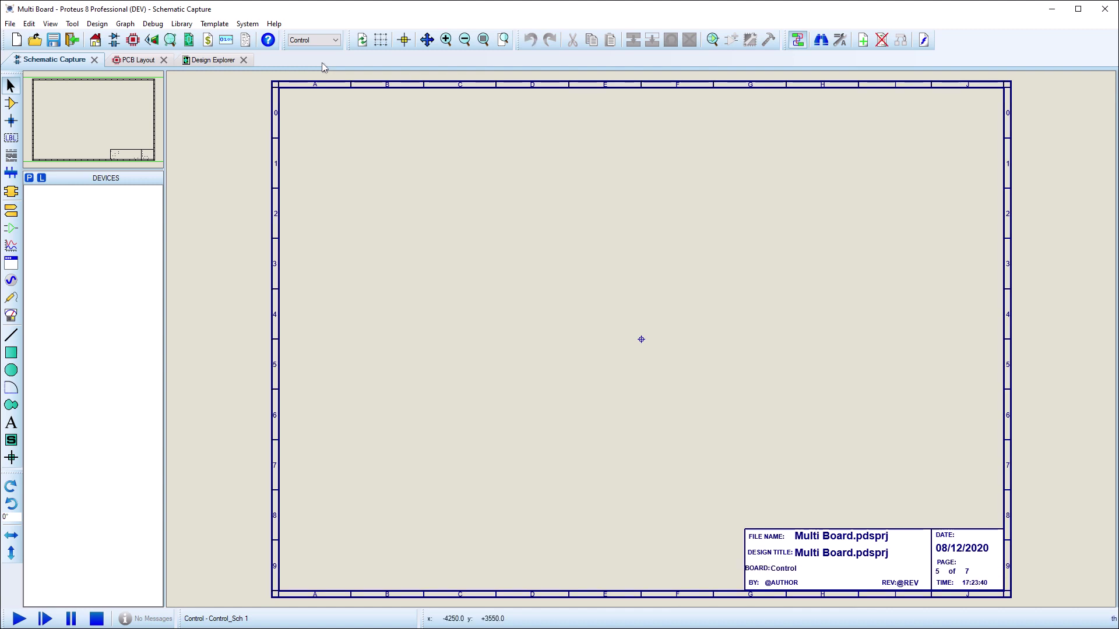
{"action": "left_click", "coordinate": [96, 23]}
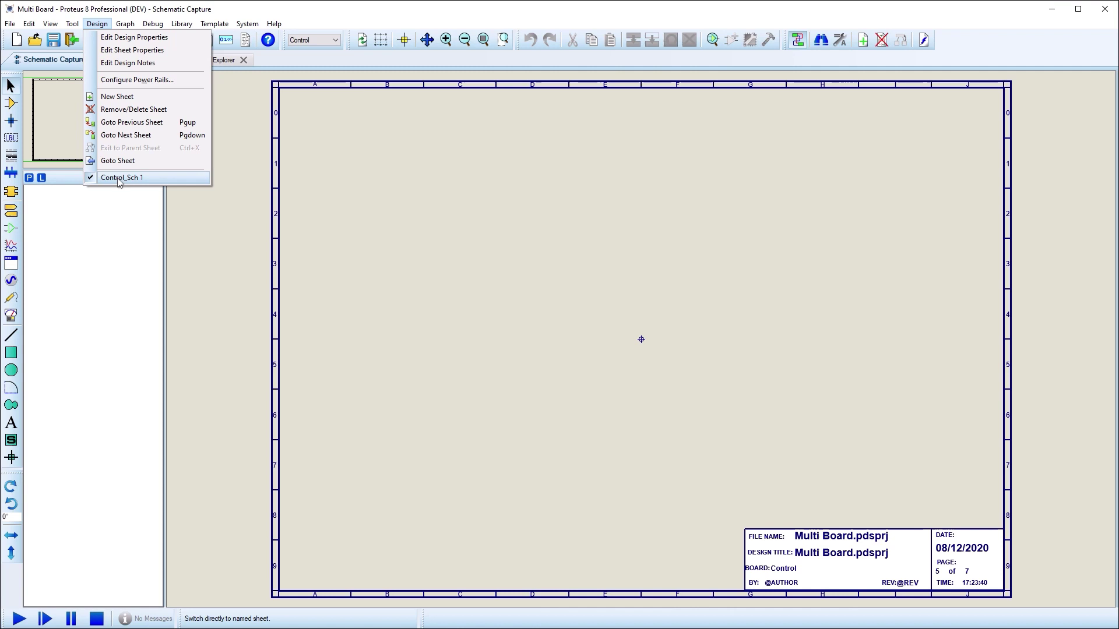
{"action": "left_click", "coordinate": [232, 69]}
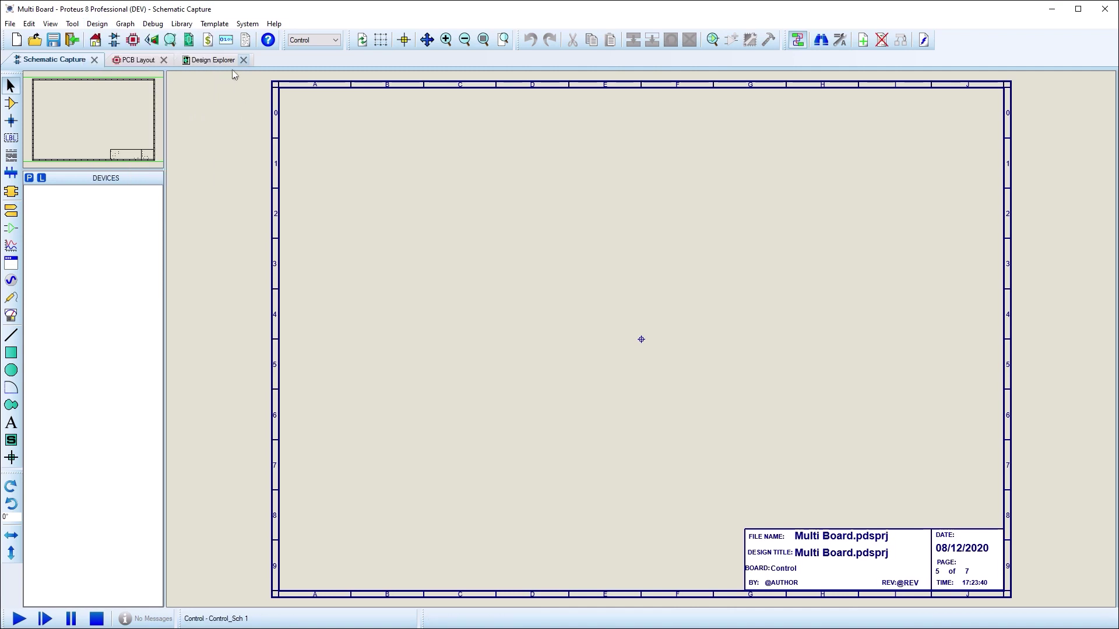
{"action": "left_click", "coordinate": [214, 26]}
{"action": "left_click", "coordinate": [221, 38]}
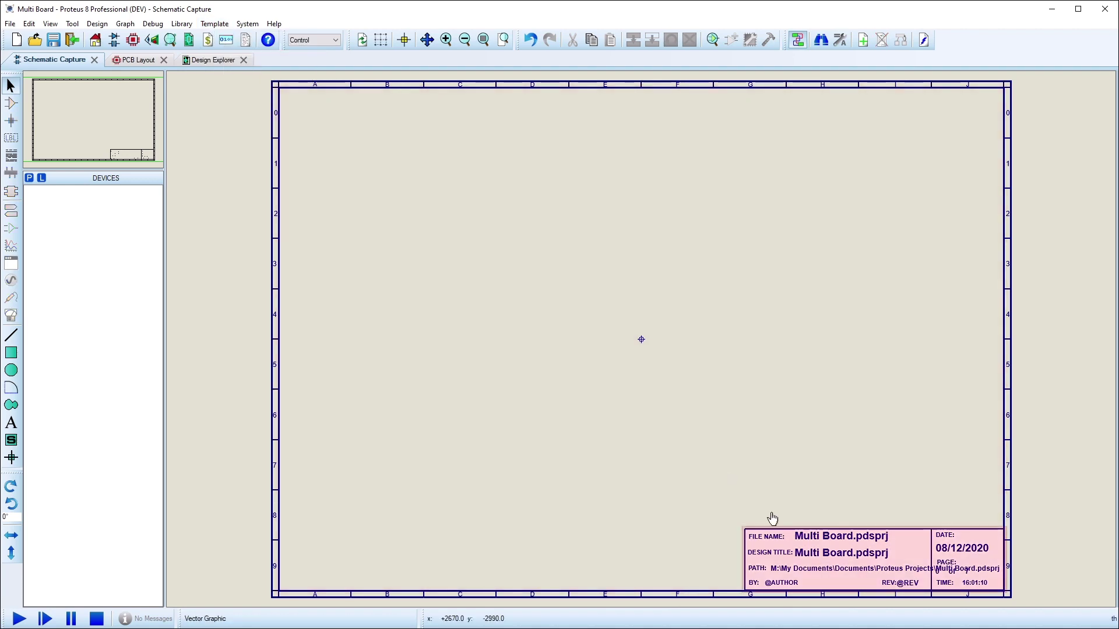
{"action": "left_click", "coordinate": [837, 571]}
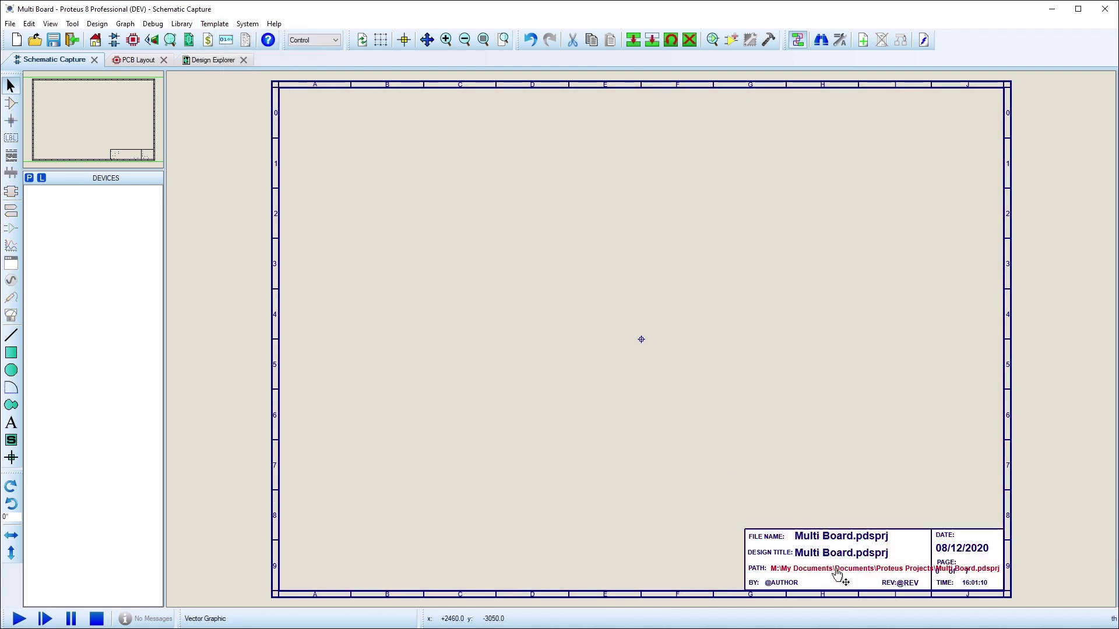
{"action": "right_click", "coordinate": [842, 580]}
{"action": "left_click", "coordinate": [850, 578]}
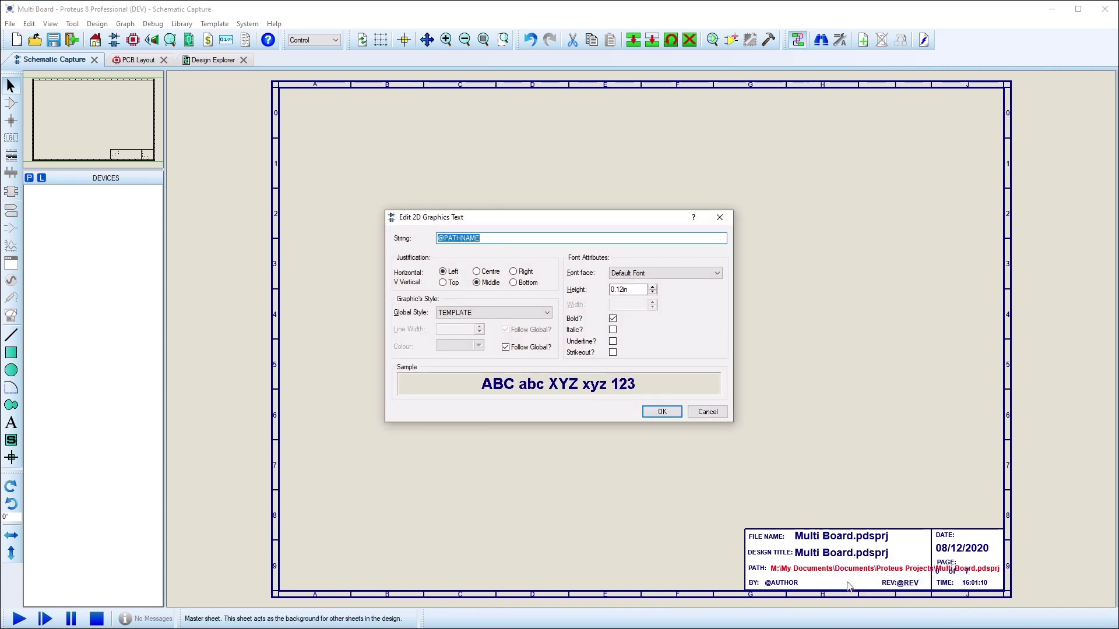
{"action": "type", "text": "@board"}
{"action": "left_click", "coordinate": [662, 412]}
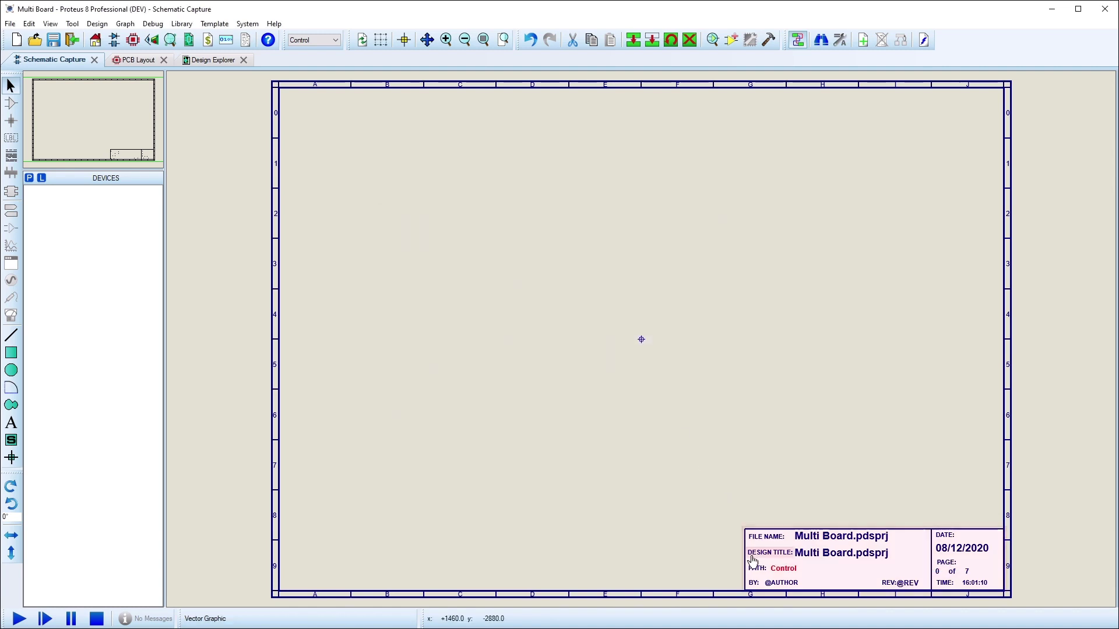
Relabel 'PATH:' as 'BOARD:' and switch to Main Board to check the new header
{"action": "right_click", "coordinate": [758, 572]}
{"action": "left_click", "coordinate": [792, 581]}
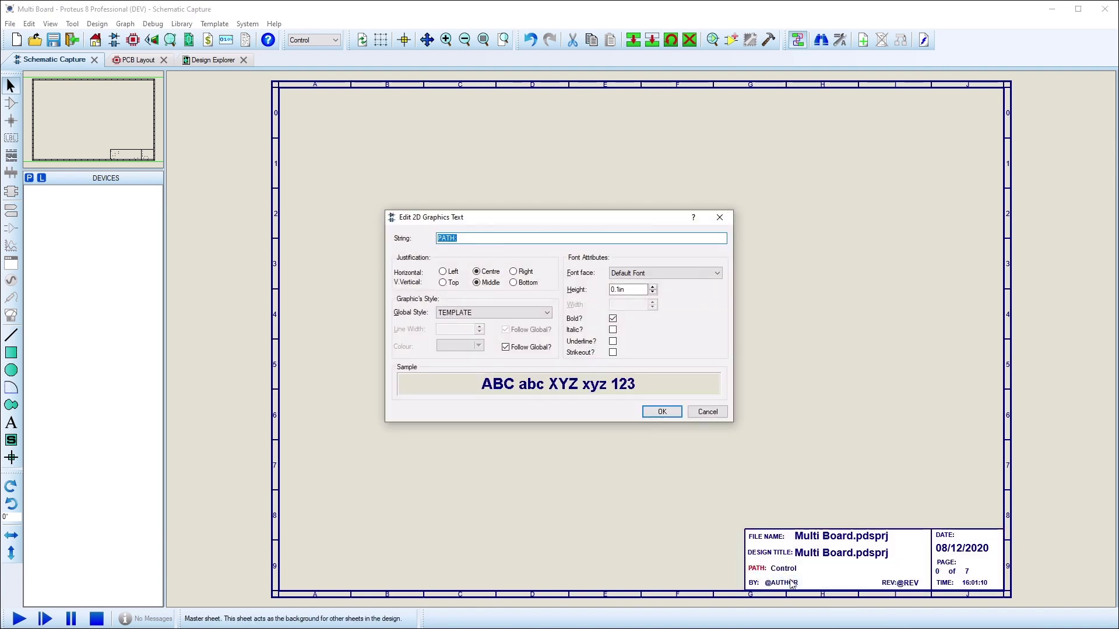
{"action": "type", "text": "BOARD:"}
{"action": "key", "text": "Return"}
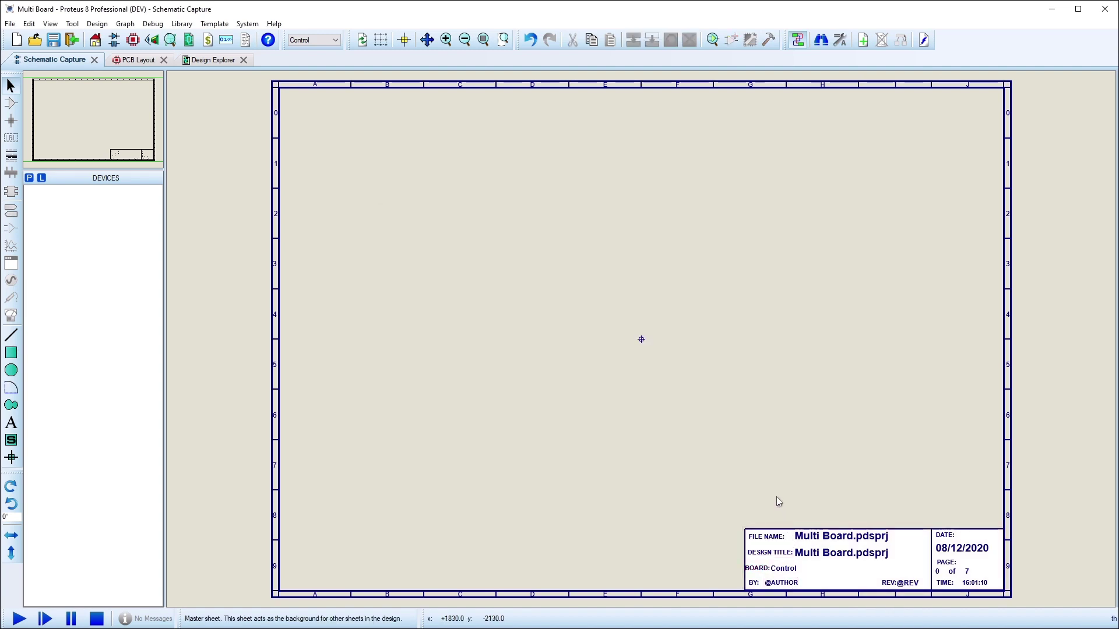
{"action": "left_click", "coordinate": [315, 40]}
{"action": "left_click", "coordinate": [310, 50]}
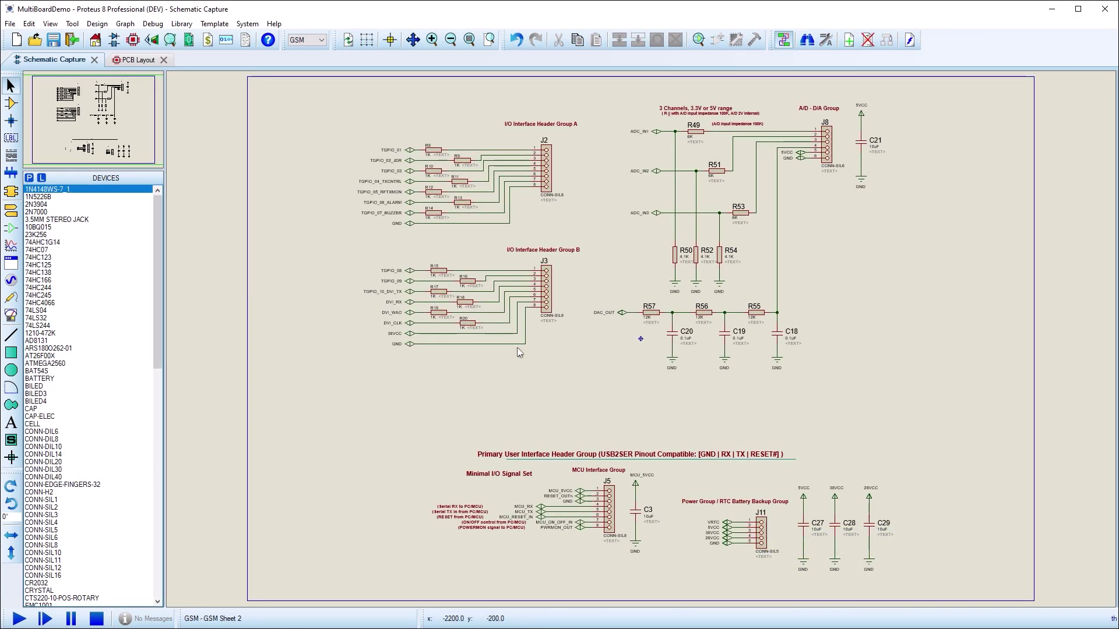
Visit GSM Sheet 1, jump to the ECHO board's Echo Sheet 2, and open its sheet properties
{"action": "left_click", "coordinate": [96, 24]}
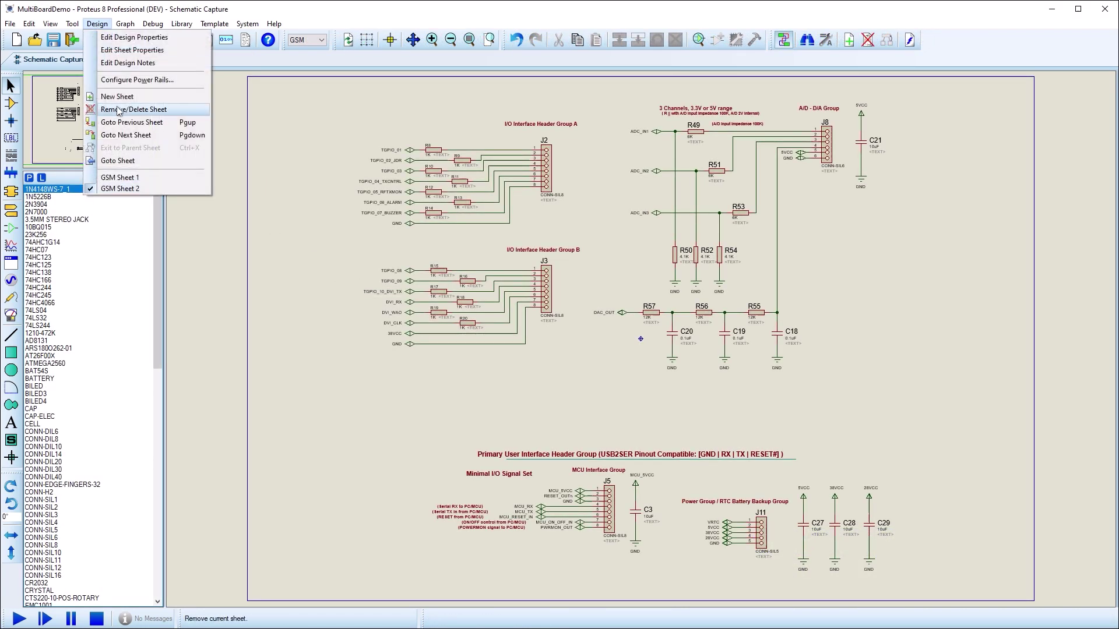
{"action": "left_click", "coordinate": [130, 178]}
{"action": "left_click", "coordinate": [103, 26]}
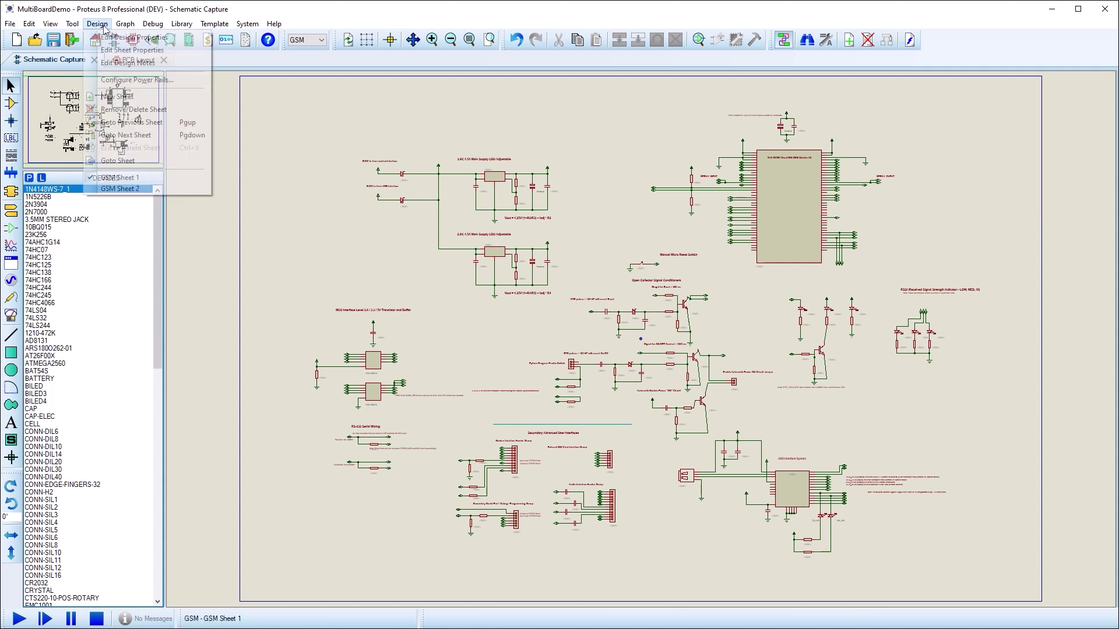
{"action": "left_click", "coordinate": [111, 161]}
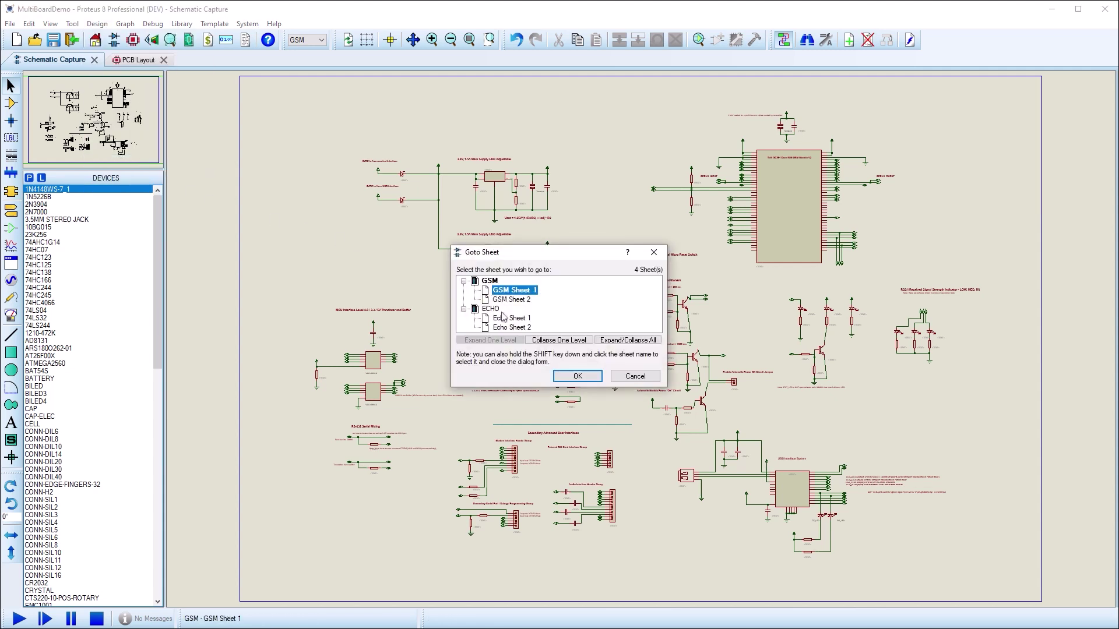
{"action": "left_click", "coordinate": [518, 328]}
{"action": "left_click", "coordinate": [566, 377]}
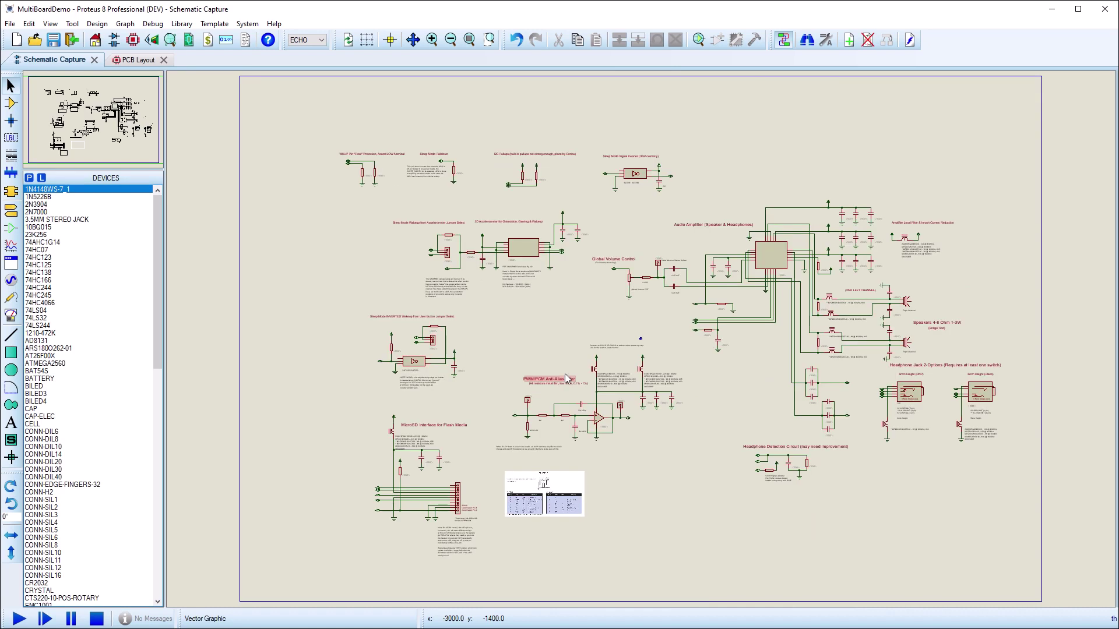
{"action": "left_click", "coordinate": [97, 24]}
{"action": "left_click", "coordinate": [103, 51]}
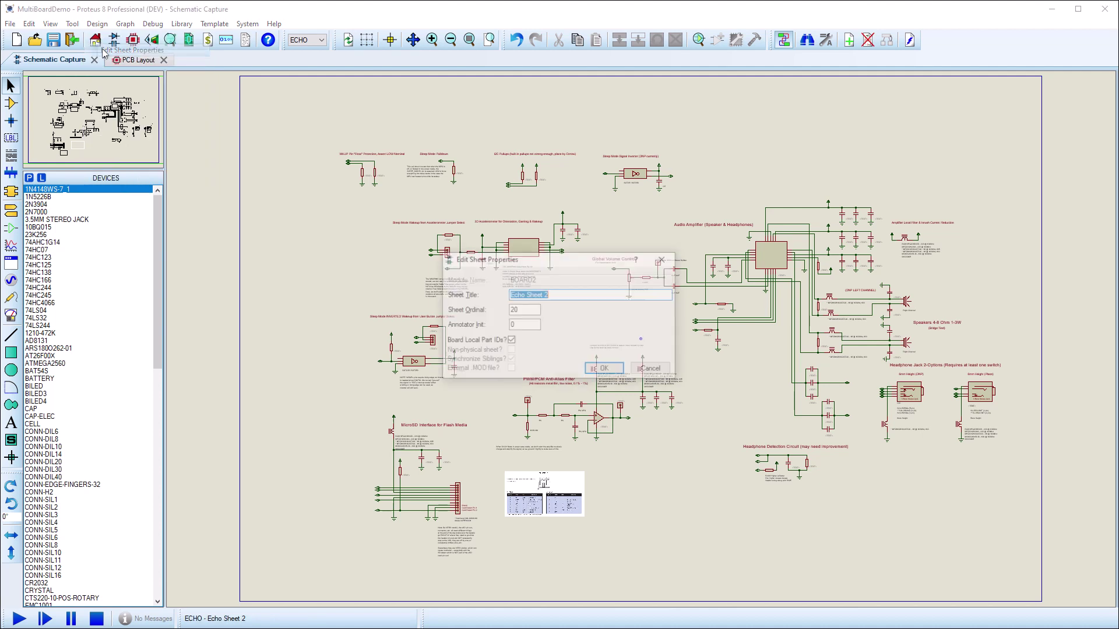
Turn off Board Local Part IDs for Echo Sheet 2, then show the ECHO PCB layout
{"action": "left_click", "coordinate": [515, 345]}
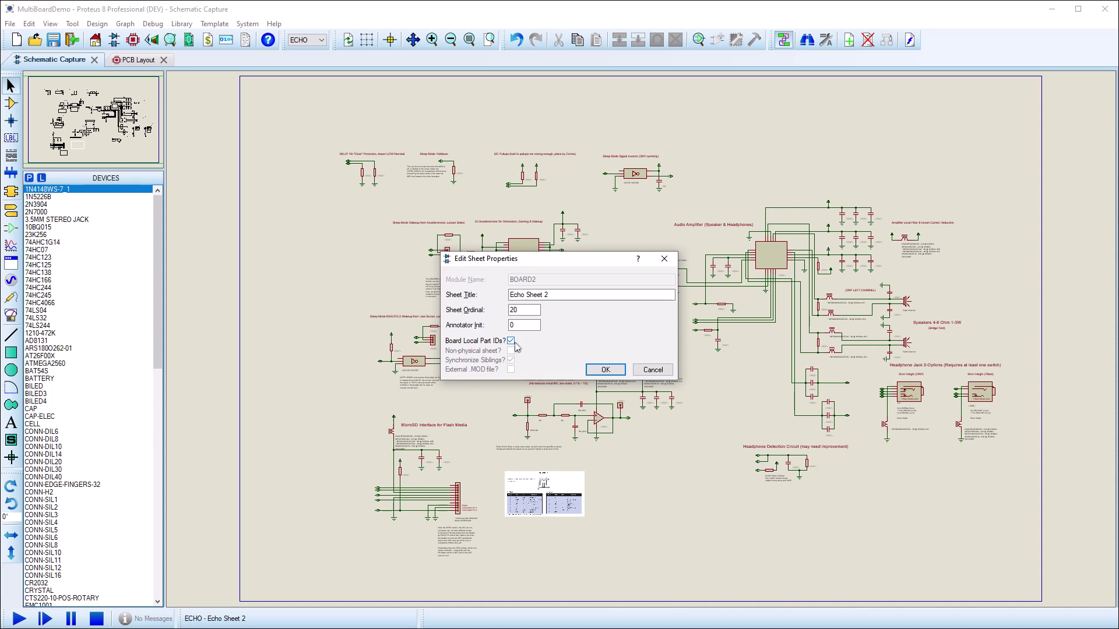
{"action": "left_click", "coordinate": [590, 369]}
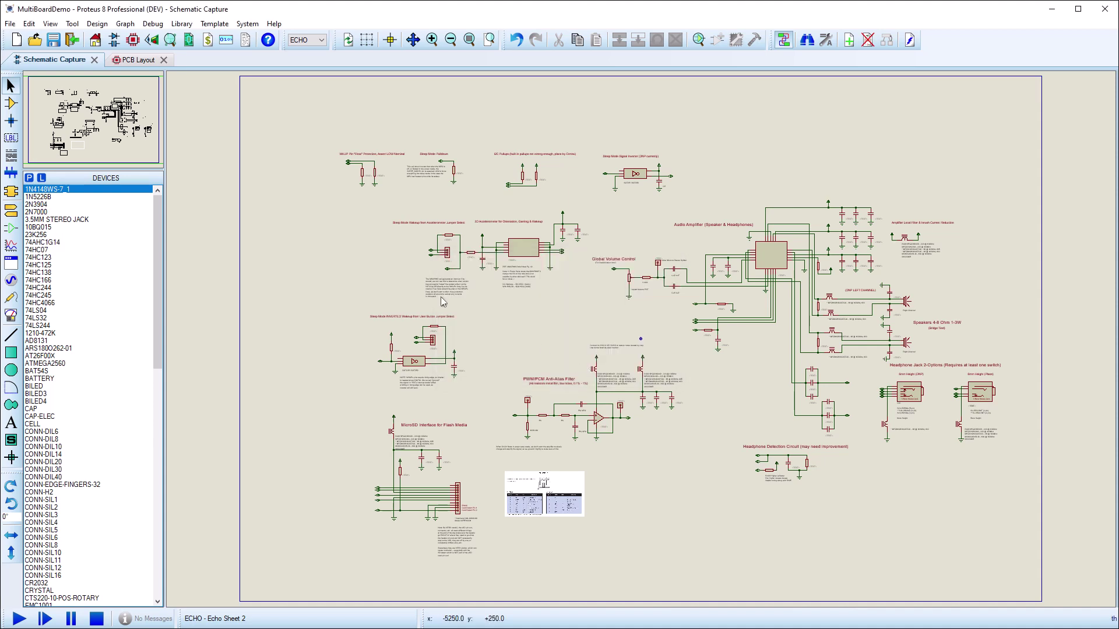
{"action": "left_click", "coordinate": [138, 60]}
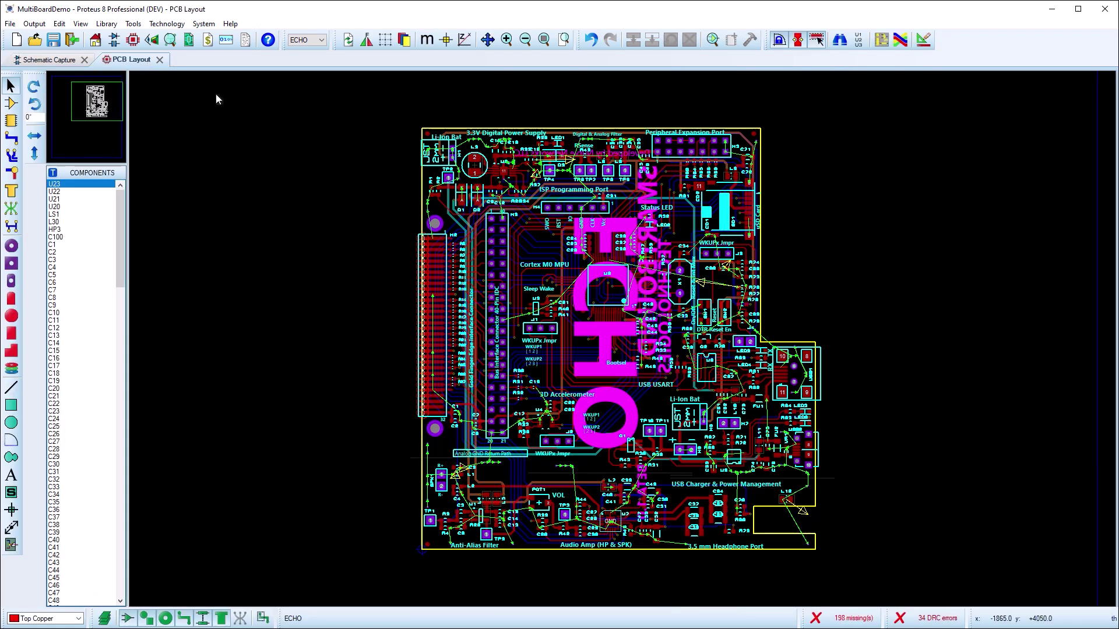
Review the ECHO board's design rules, then the GSM board's rules with top and bottom ChipControl regions
{"action": "left_click", "coordinate": [924, 40]}
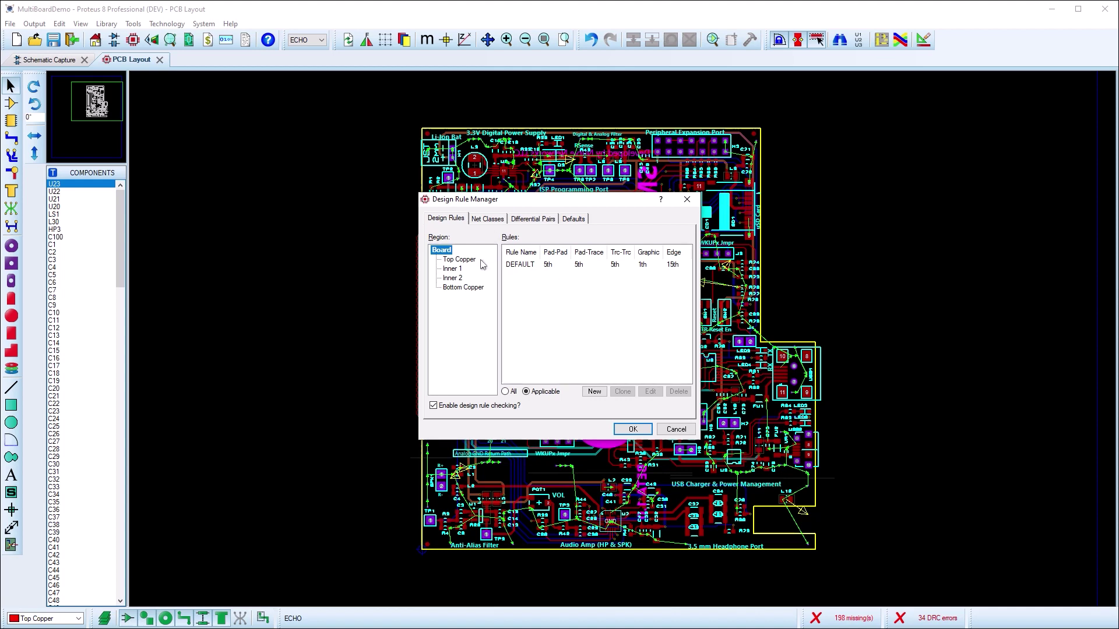
{"action": "left_click", "coordinate": [626, 432]}
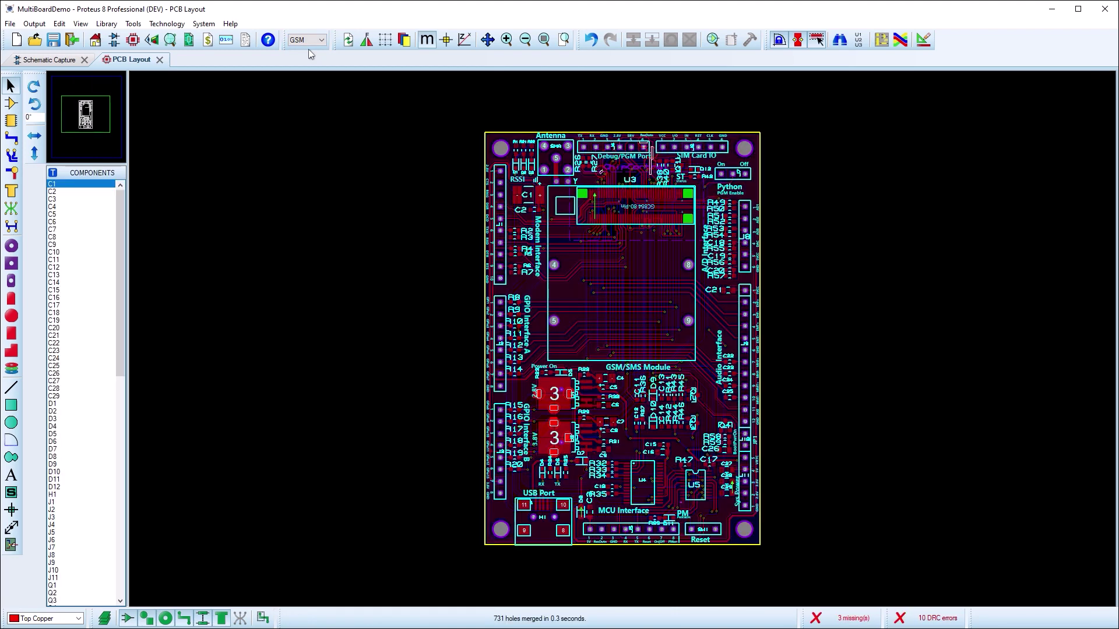
{"action": "left_click", "coordinate": [923, 40]}
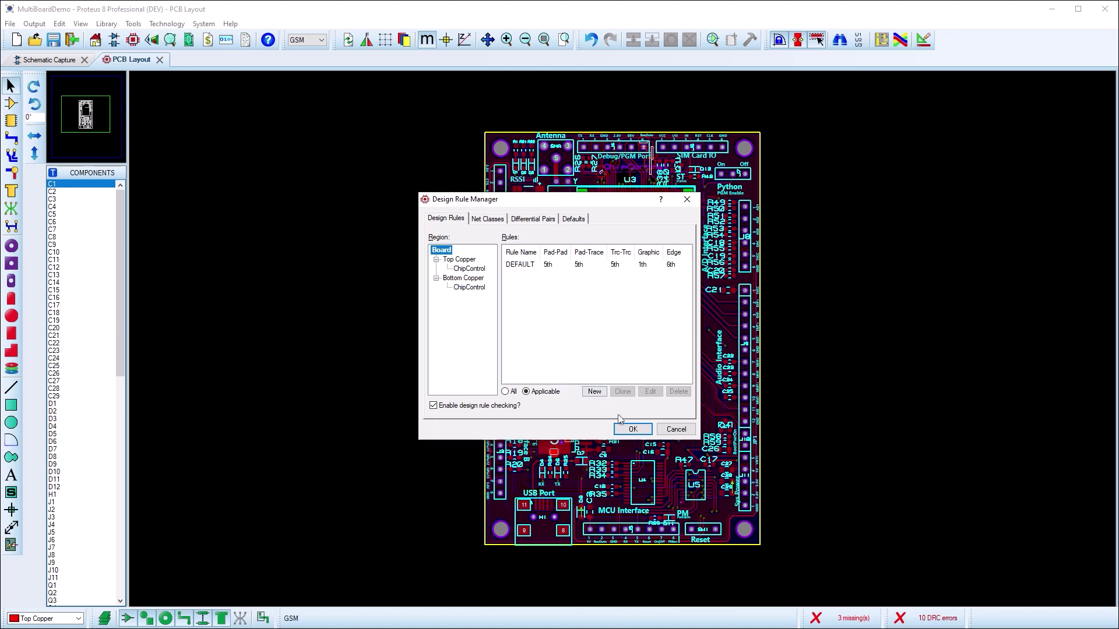
{"action": "left_click", "coordinate": [625, 431]}
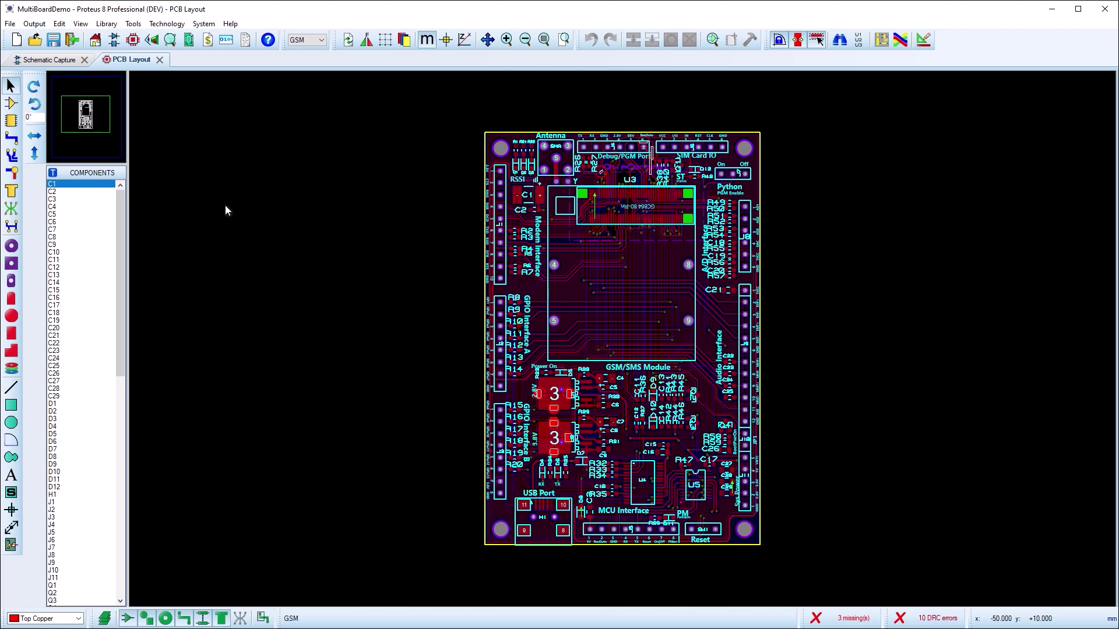
Generate the GSM board's bill of materials, then bring up its Gerber/Excellon output settings
{"action": "left_click", "coordinate": [208, 39]}
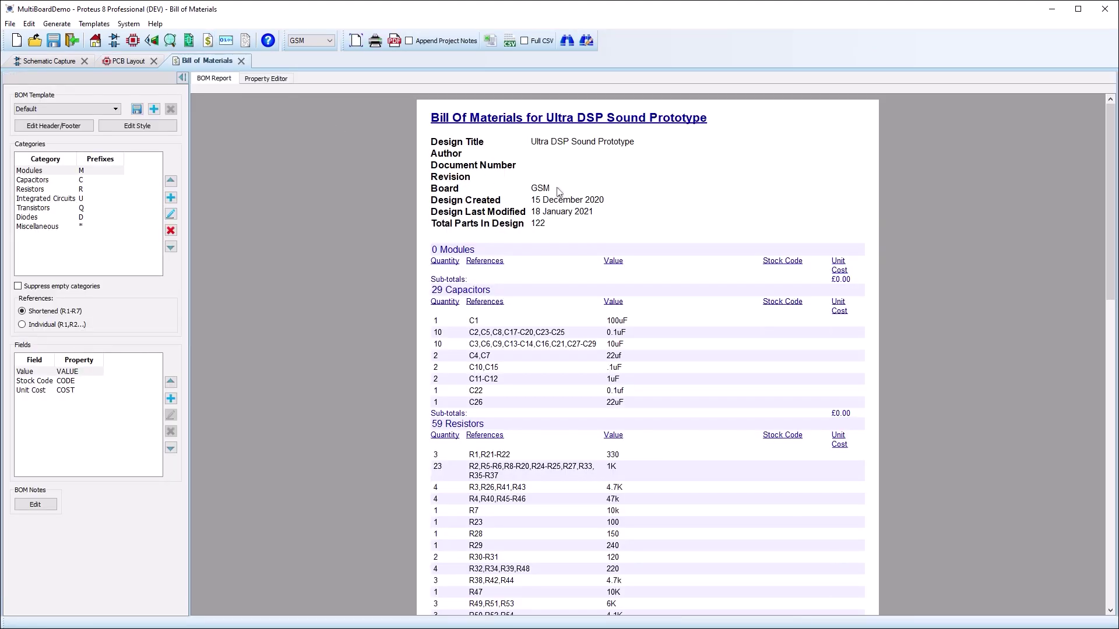
{"action": "left_click", "coordinate": [123, 61]}
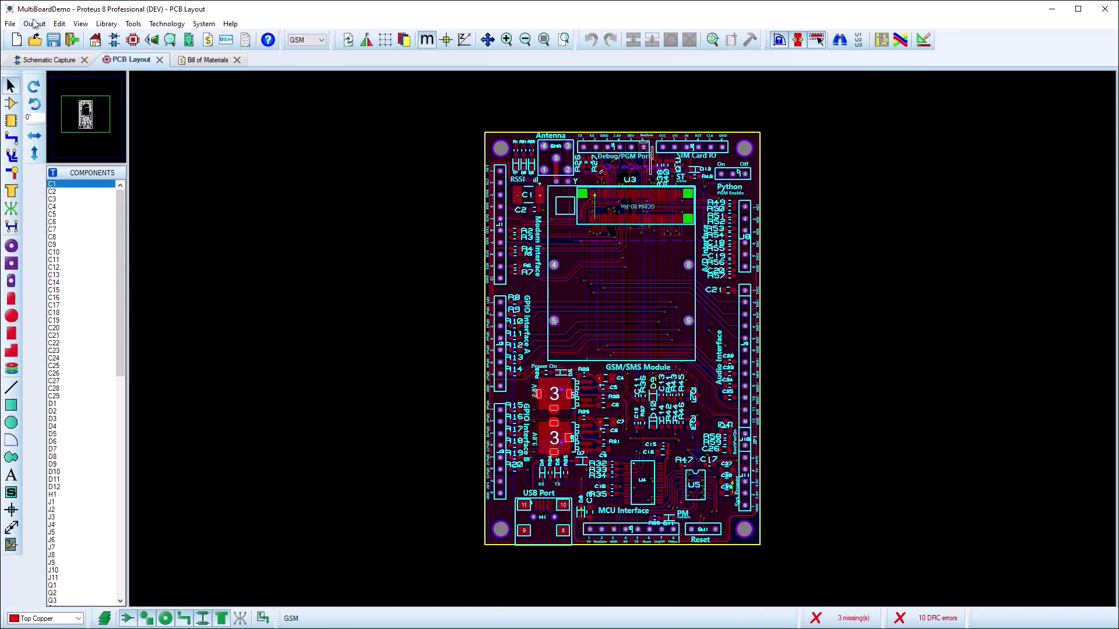
{"action": "left_click", "coordinate": [35, 23]}
{"action": "left_click", "coordinate": [58, 152]}
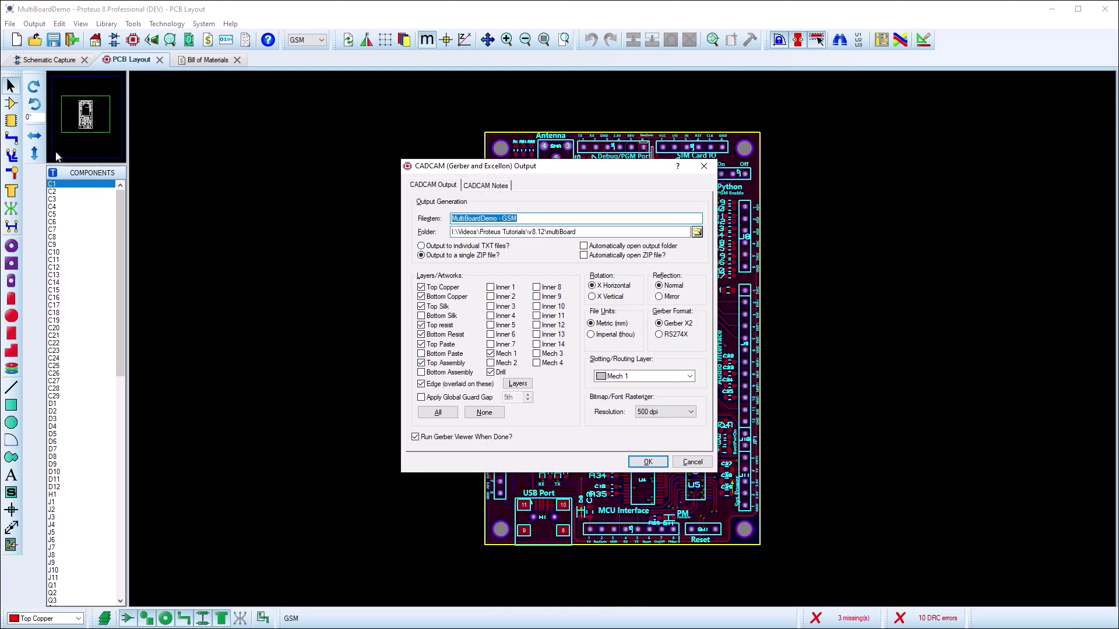